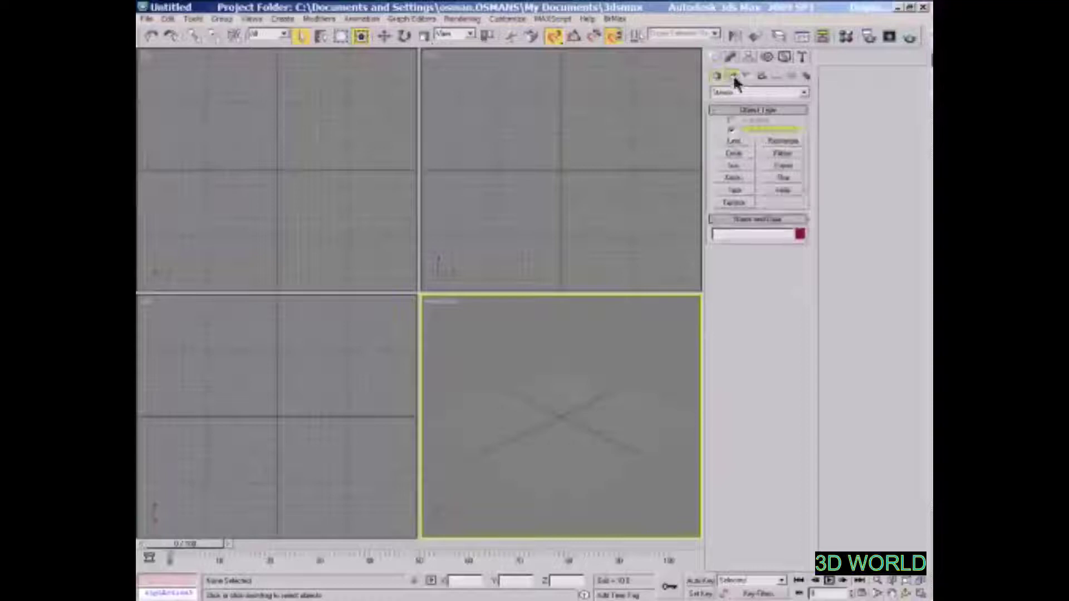
# Step: Draw a short vertical Corner-type line in the Top view
pyautogui.click(735, 142)
pyautogui.rightClick(304, 173)
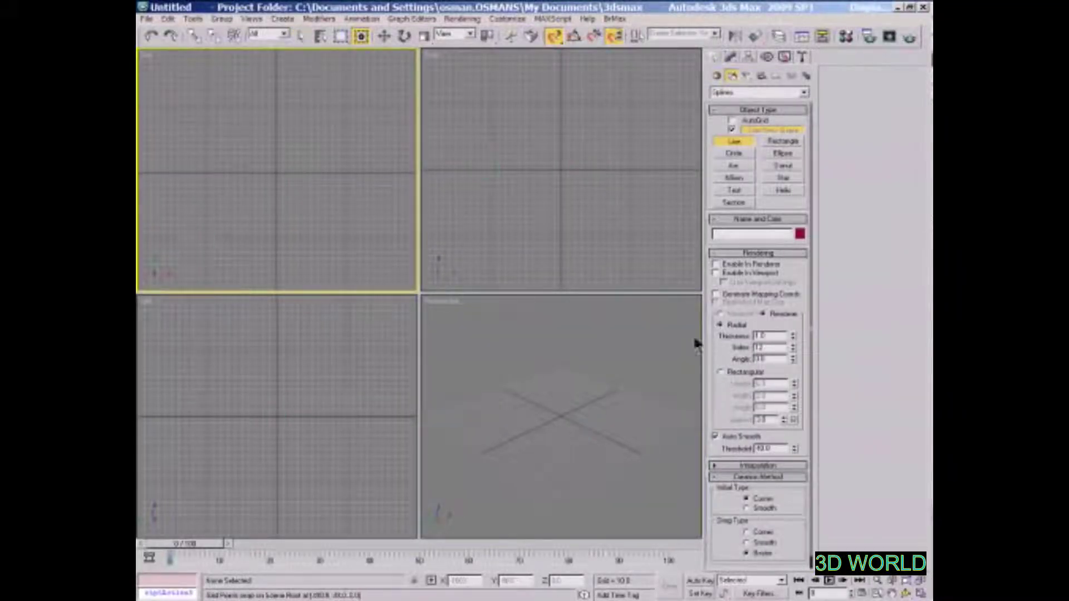
pyautogui.click(747, 531)
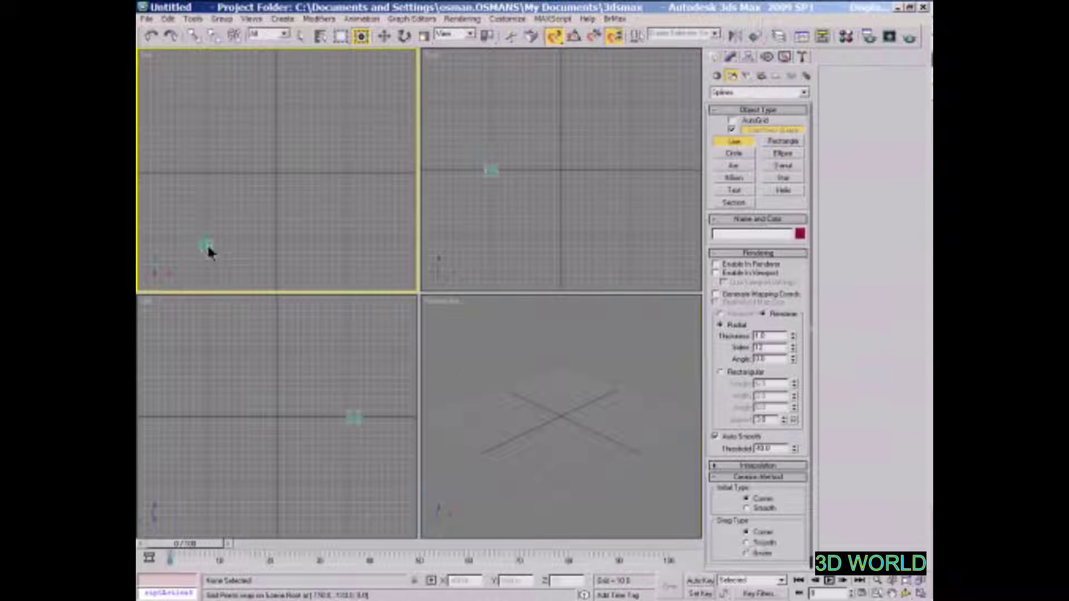
pyautogui.click(208, 239)
pyautogui.click(206, 173)
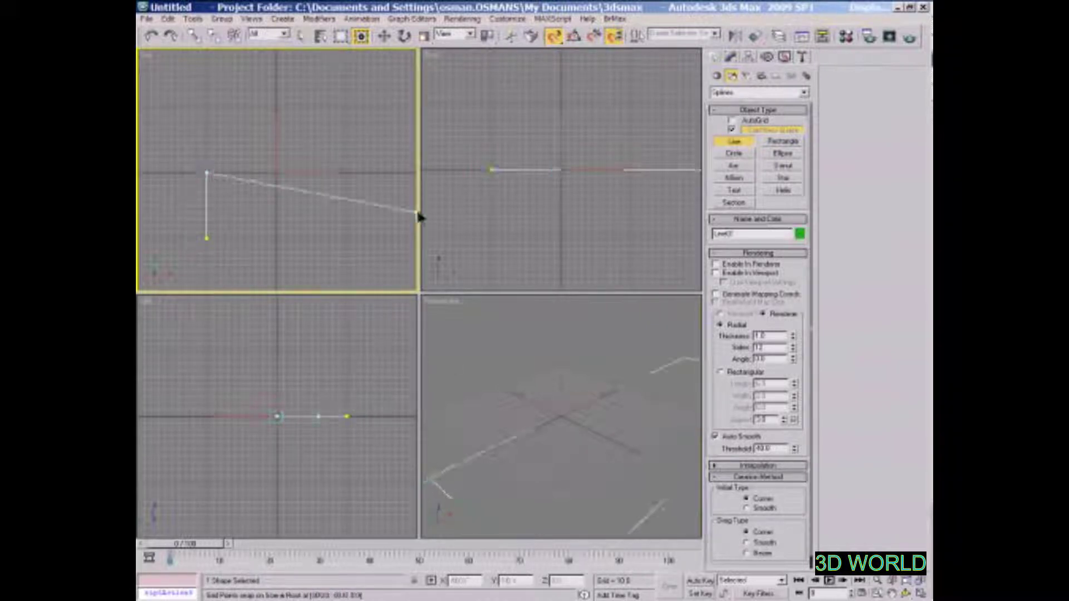
pyautogui.rightClick(467, 219)
pyautogui.rightClick(515, 195)
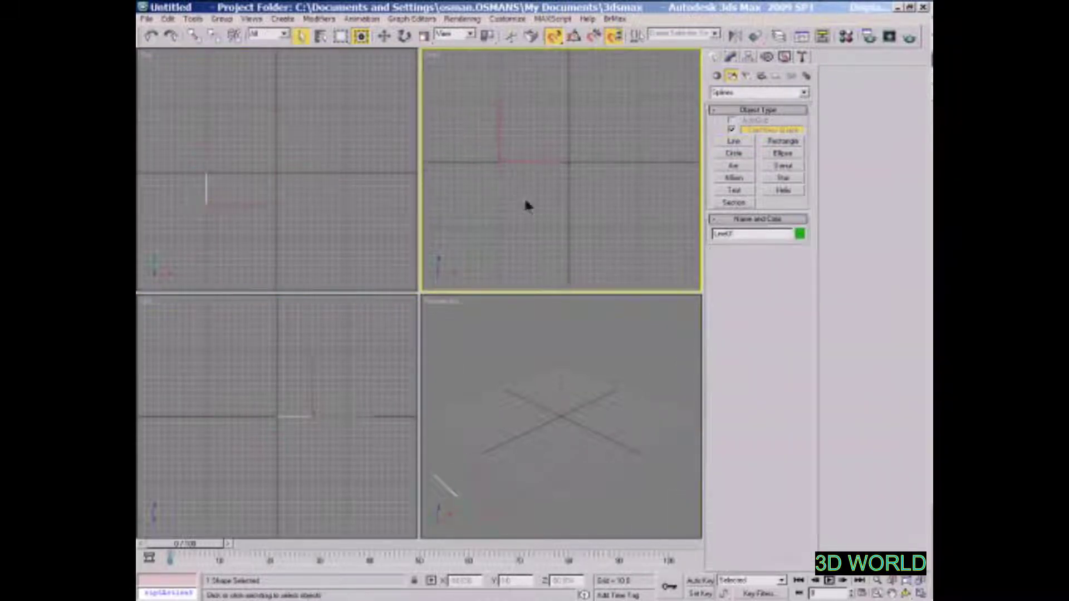
# Step: Change the line's object colour from green to pale cyan
pyautogui.click(799, 234)
pyautogui.click(508, 287)
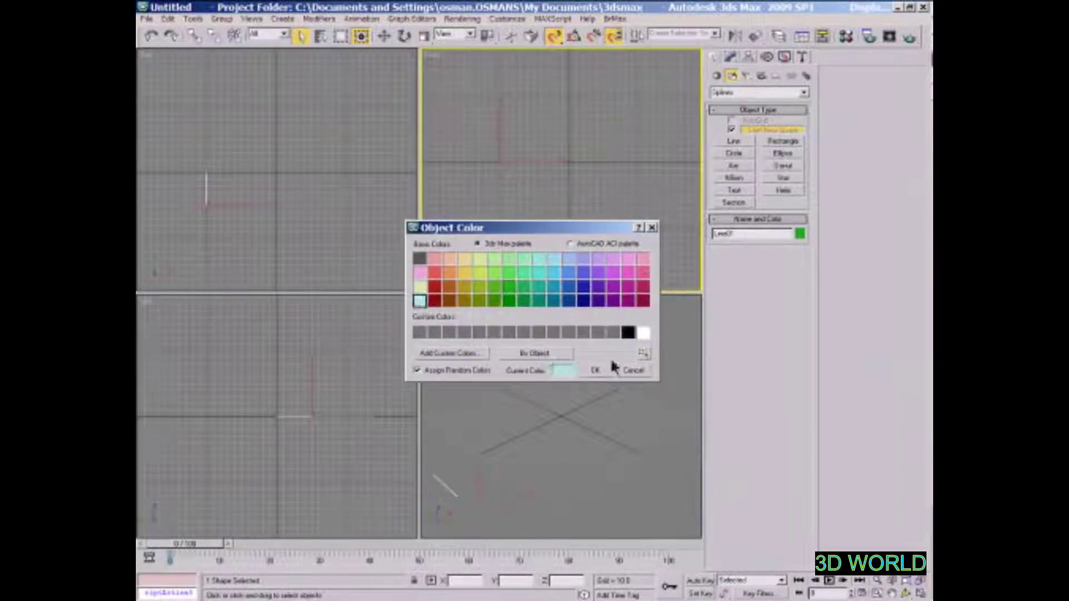
pyautogui.click(596, 369)
pyautogui.hotkey('alt', 'w')
# Step: Shift-drag the line downward to make 20 evenly spaced copies
pyautogui.rightClick(612, 154)
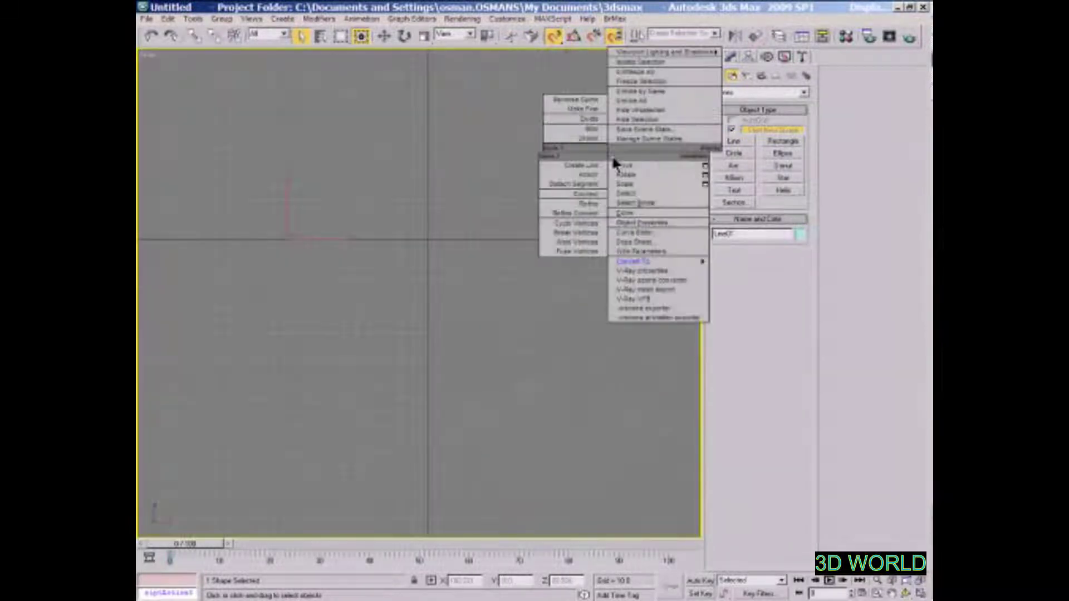
pyautogui.click(627, 164)
pyautogui.press('space')
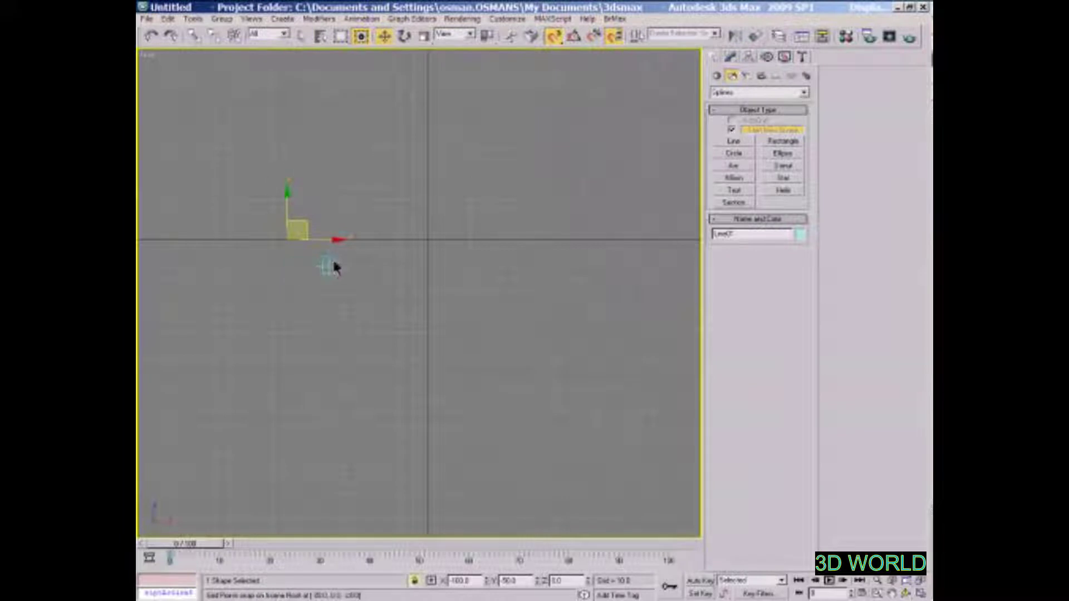
pyautogui.keyDown('shift'); pyautogui.moveTo(330, 256); pyautogui.dragTo(329, 269); pyautogui.keyUp('shift')
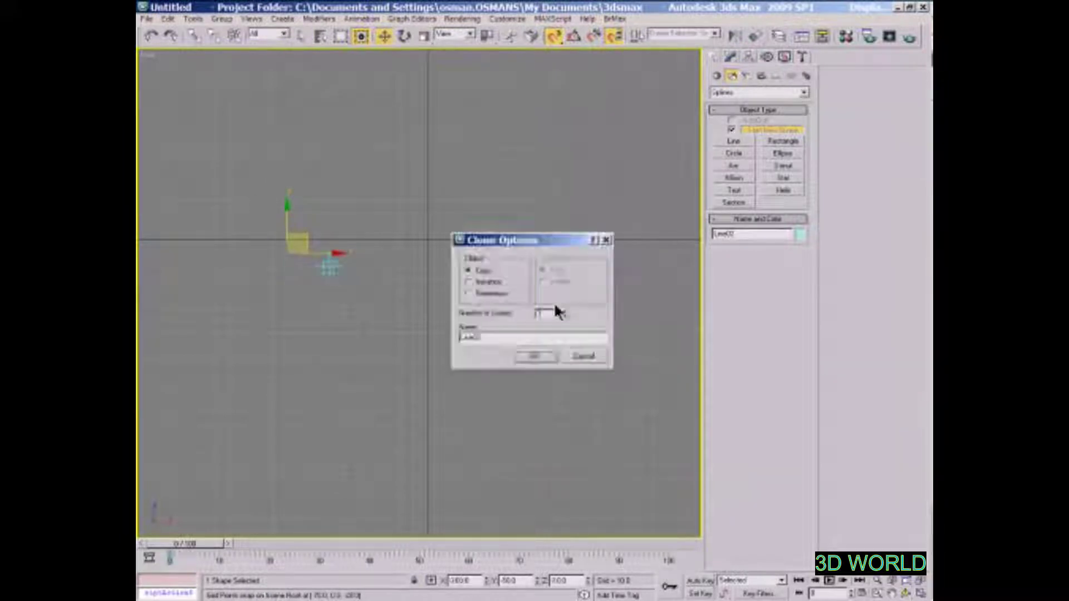
pyautogui.write('20')
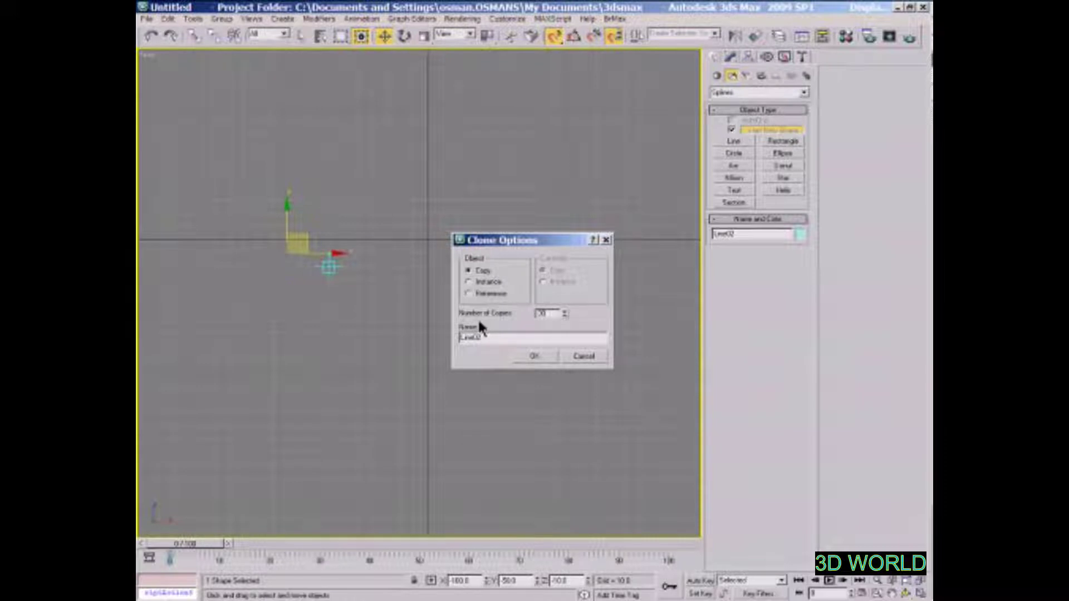
pyautogui.click(532, 356)
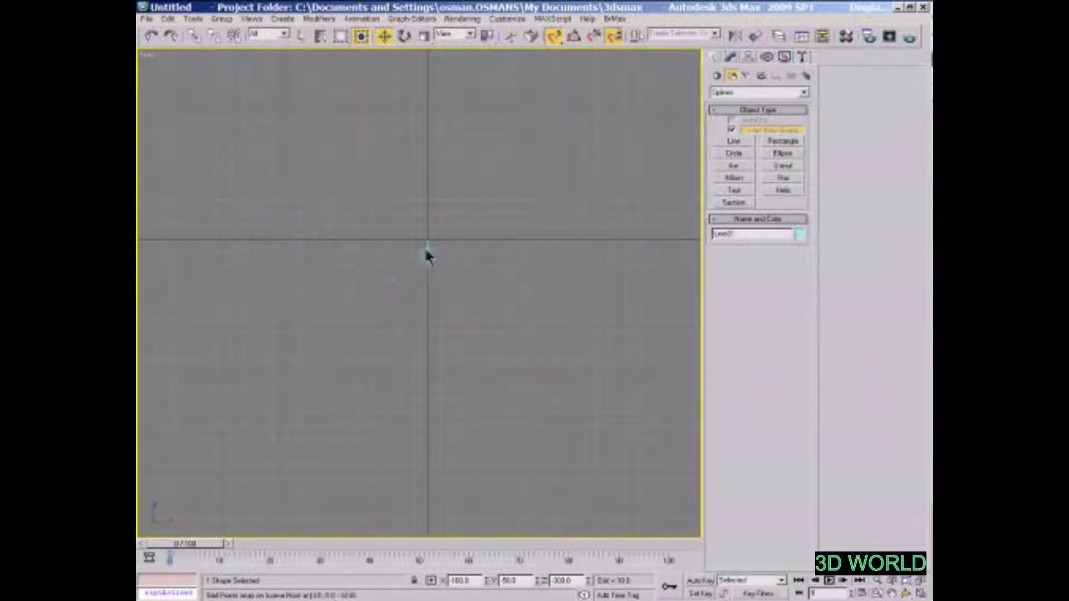
# Step: Attach all the line copies into one shape using Attach Mult. with Select All
pyautogui.hotkey('alt', 'w')
pyautogui.click(502, 430)
pyautogui.moveTo(502, 436)
pyautogui.keyDown('alt'); pyautogui.mouseDown(button='middle')
pyautogui.moveTo(520, 382)
pyautogui.moveTo(504, 358)
pyautogui.moveTo(544, 387)
pyautogui.moveTo(527, 377)
pyautogui.mouseUp(button='middle'); pyautogui.keyUp('alt')
pyautogui.click(526, 377)
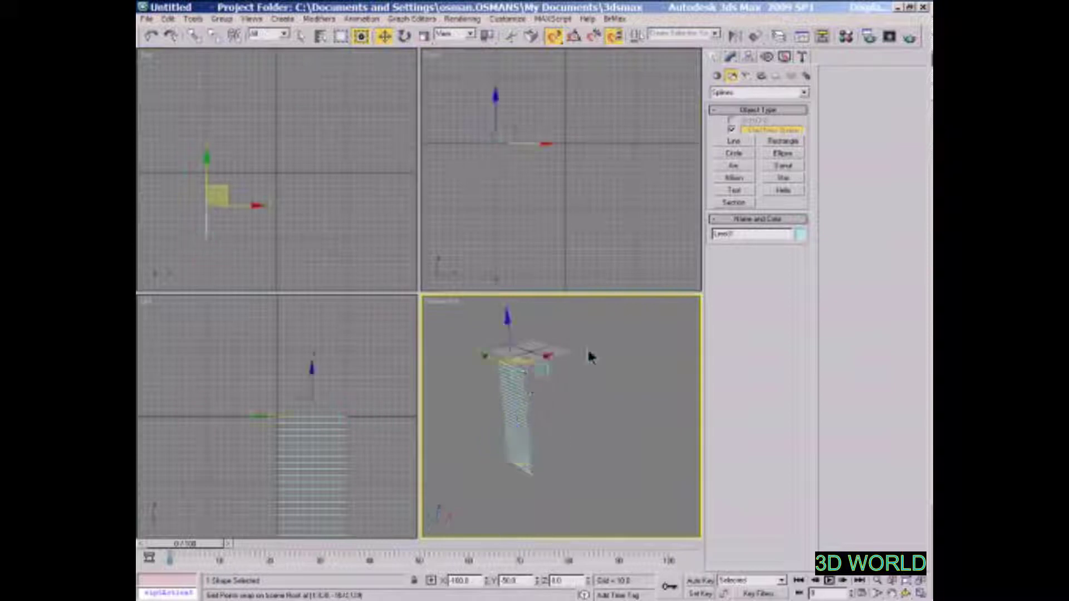
pyautogui.click(731, 56)
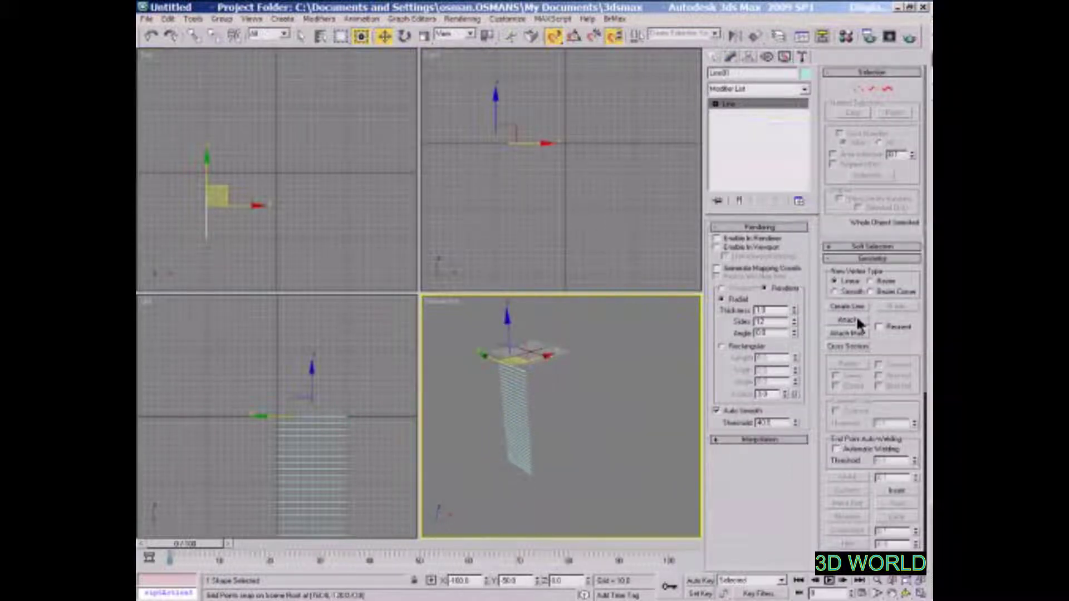
pyautogui.click(271, 179)
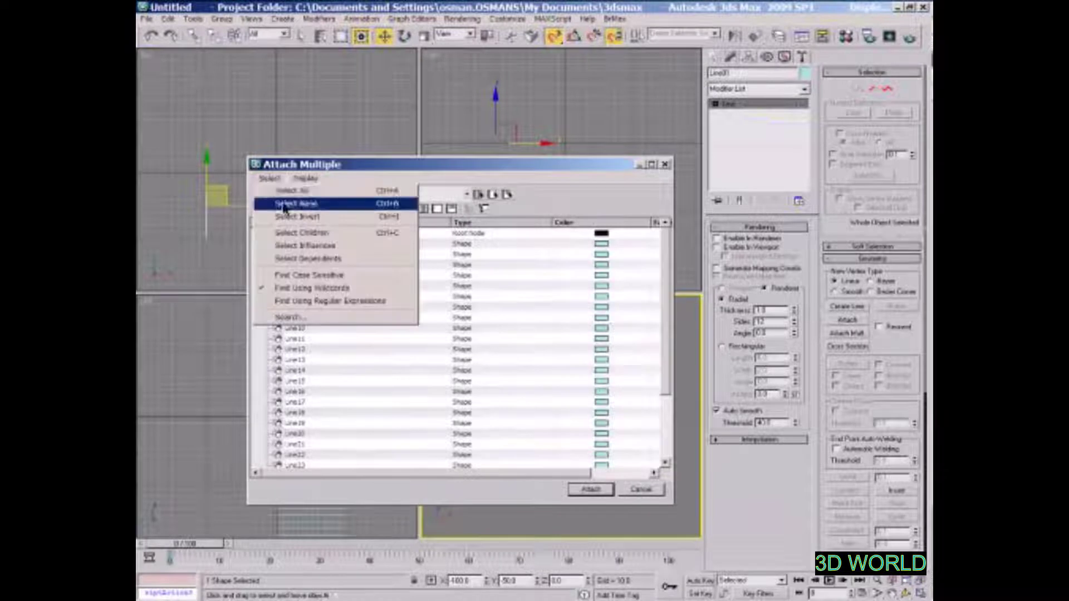
pyautogui.click(289, 199)
pyautogui.click(591, 489)
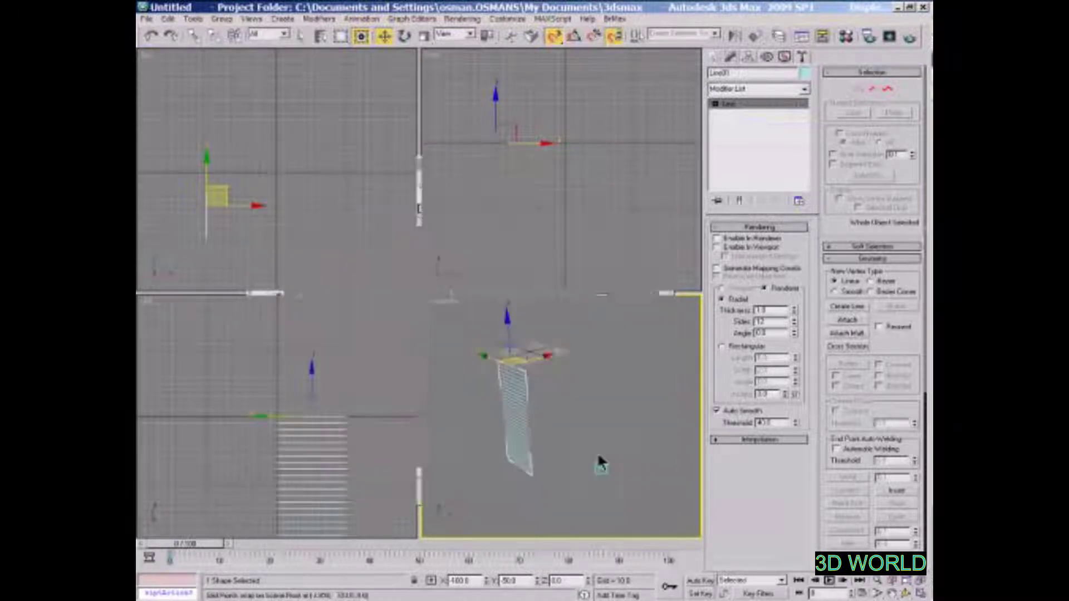
pyautogui.hotkey('alt', 'w')
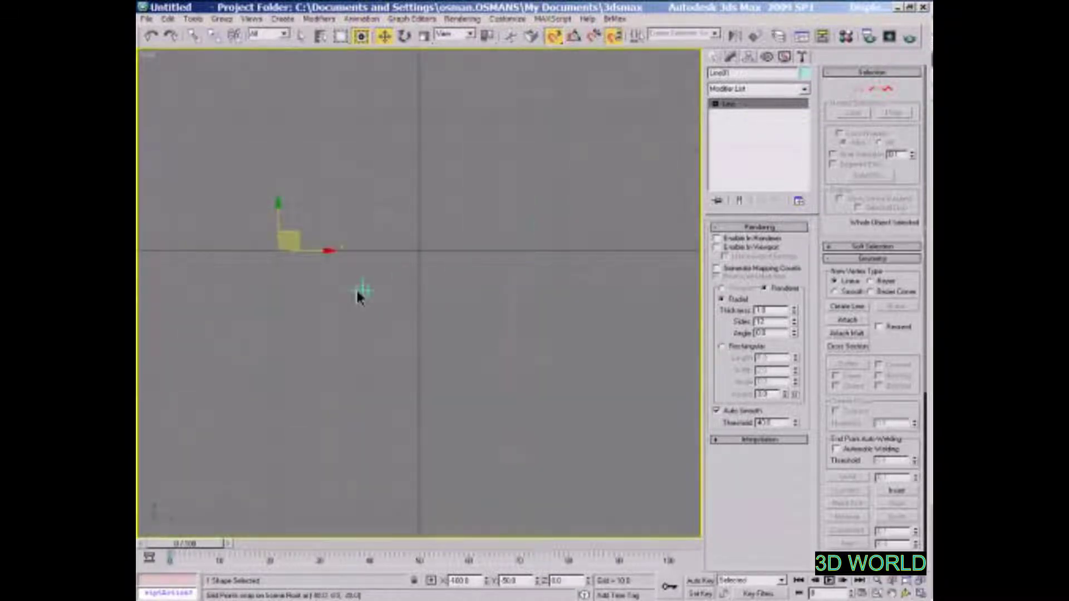
# Step: Clone the line column sideways as 10 copies
pyautogui.keyDown('shift'); pyautogui.moveTo(360, 292); pyautogui.dragTo(363, 279); pyautogui.keyUp('shift')
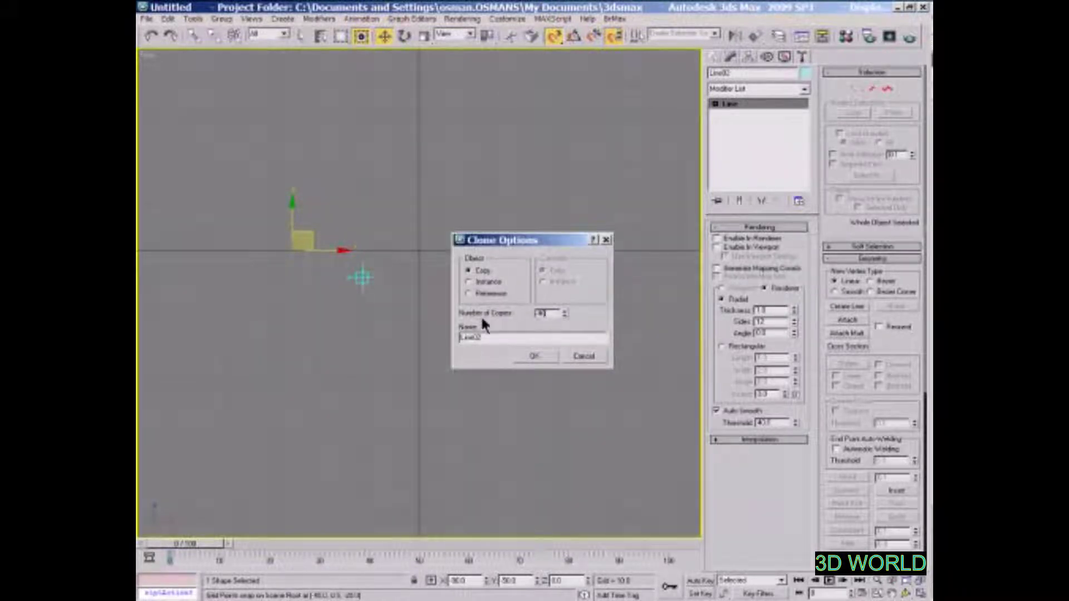
pyautogui.write('10')
pyautogui.click(532, 355)
# Step: Attach all the columns into a single line grid with Attach Mult
pyautogui.hotkey('alt', 'w')
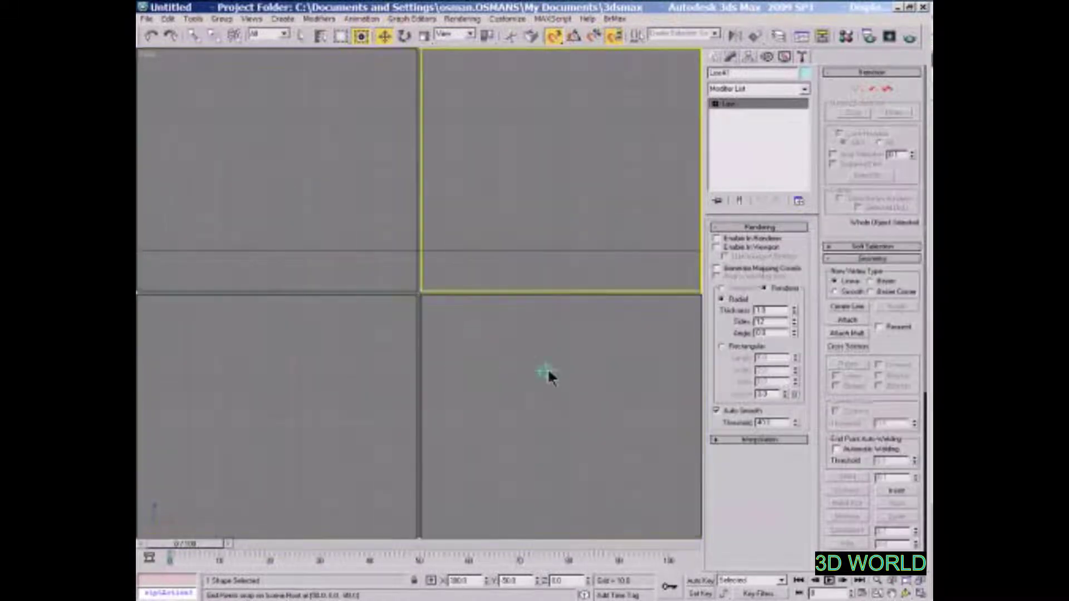
pyautogui.click(589, 410)
pyautogui.moveTo(573, 406)
pyautogui.keyDown('alt'); pyautogui.mouseDown(button='middle')
pyautogui.moveTo(553, 382)
pyautogui.moveTo(484, 349)
pyautogui.mouseUp(button='middle'); pyautogui.keyUp('alt')
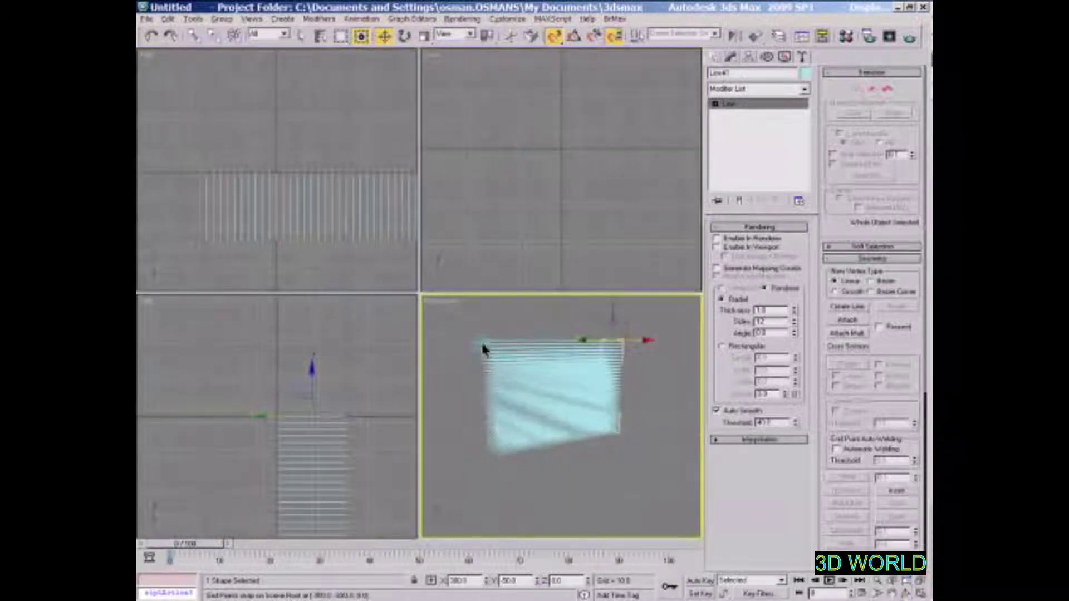
pyautogui.click(482, 337)
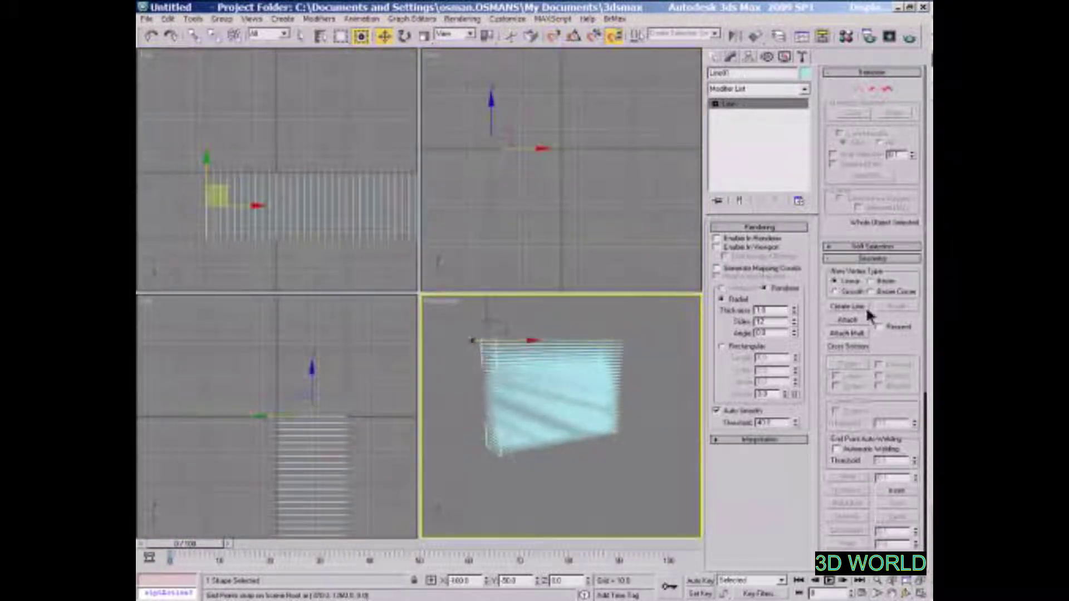
pyautogui.click(848, 333)
pyautogui.click(270, 178)
pyautogui.click(281, 191)
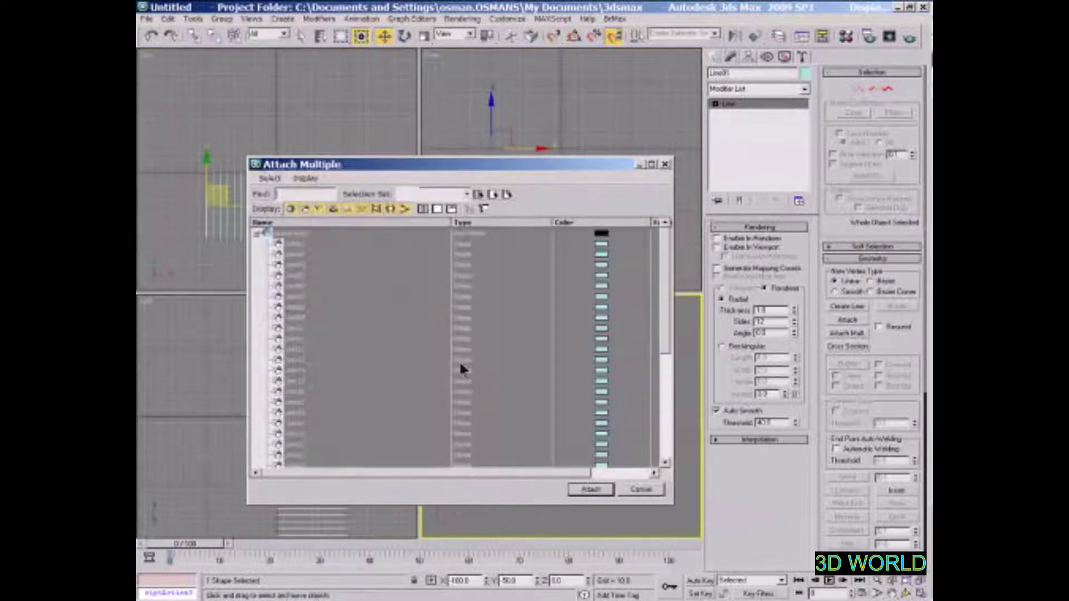
pyautogui.click(592, 489)
pyautogui.moveTo(584, 356)
pyautogui.keyDown('alt'); pyautogui.mouseDown(button='middle')
pyautogui.moveTo(594, 348)
pyautogui.moveTo(484, 269)
pyautogui.moveTo(630, 341)
pyautogui.moveTo(533, 339)
pyautogui.mouseUp(button='middle'); pyautogui.keyUp('alt')
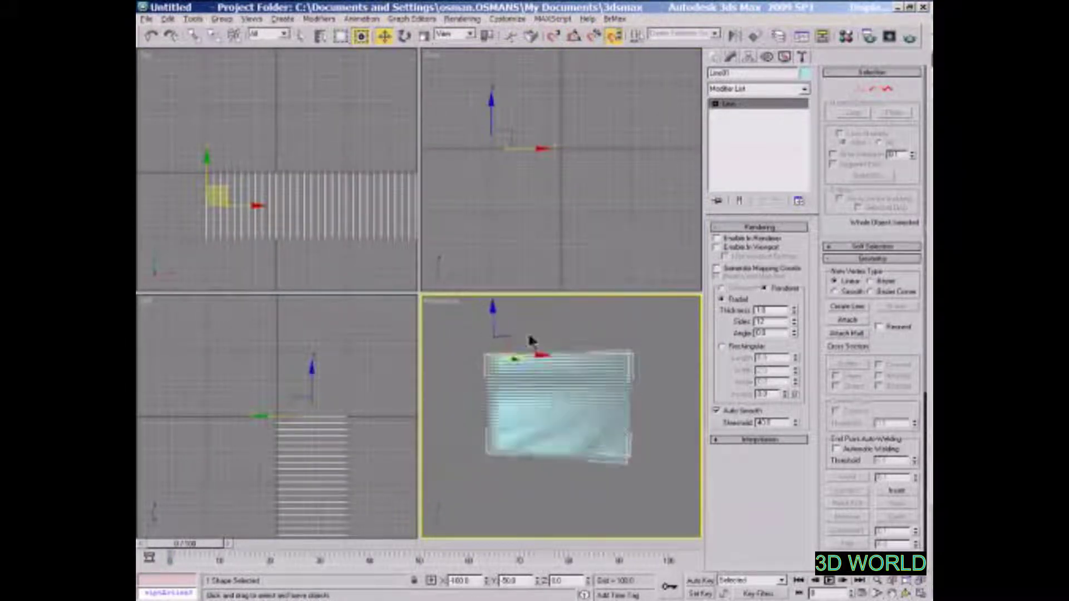
# Step: Set the line grid's rendering thickness to 7, after trying 85 and 10
pyautogui.hotkey('alt', 'w')
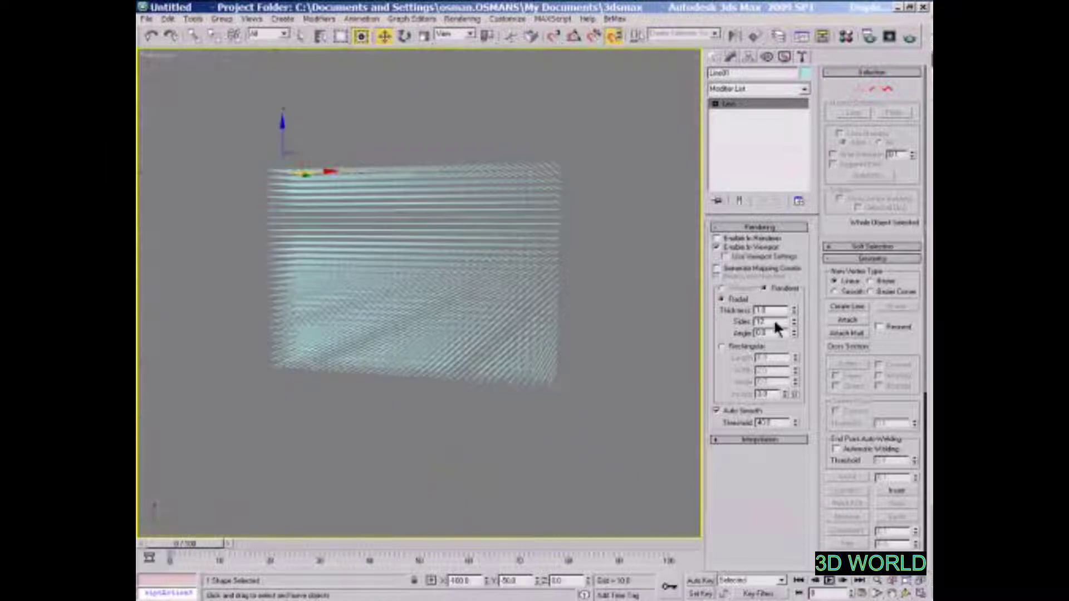
pyautogui.write('8')
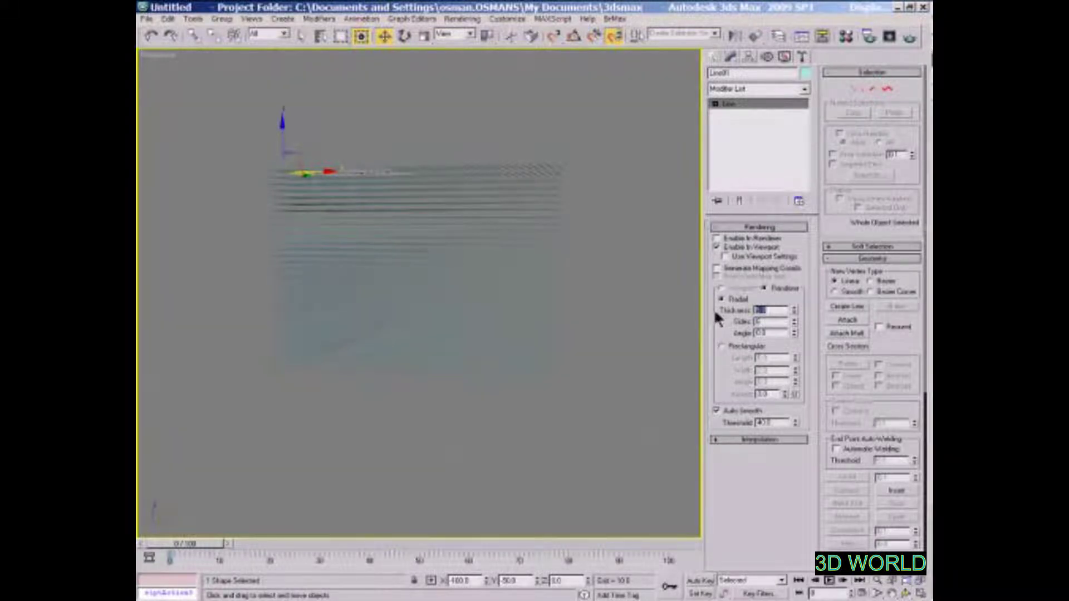
pyautogui.write('5')
pyautogui.press('Return')
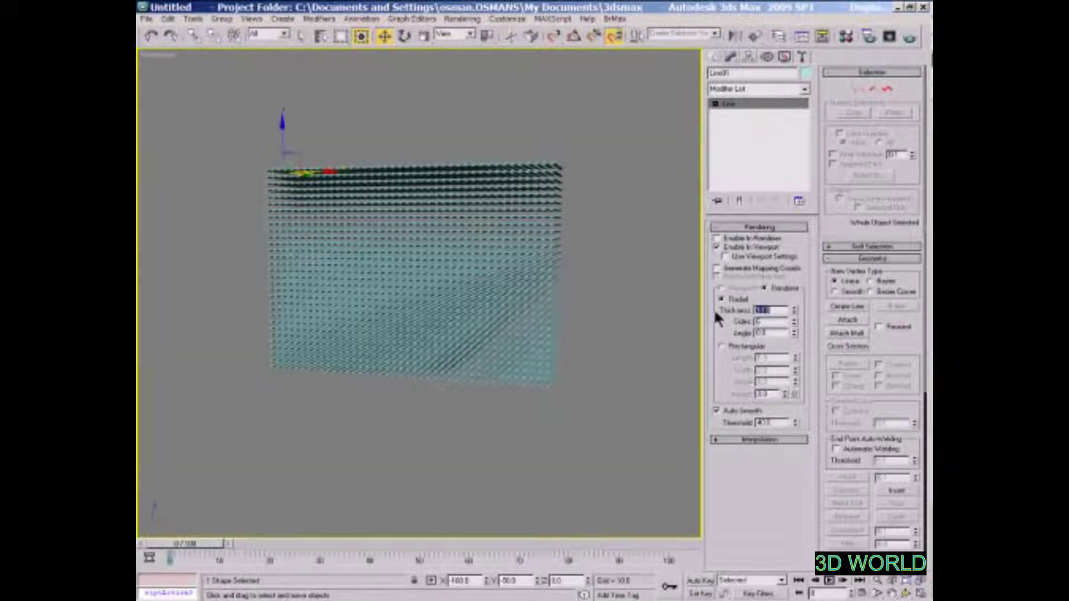
pyautogui.write('10')
pyautogui.press('Return')
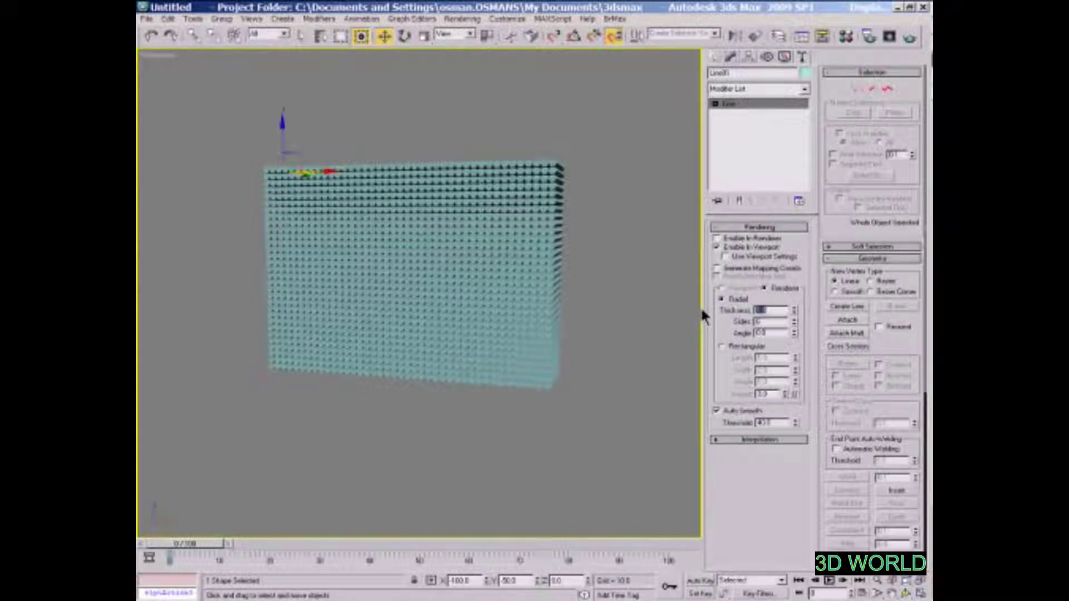
pyautogui.write('7')
pyautogui.press('Return')
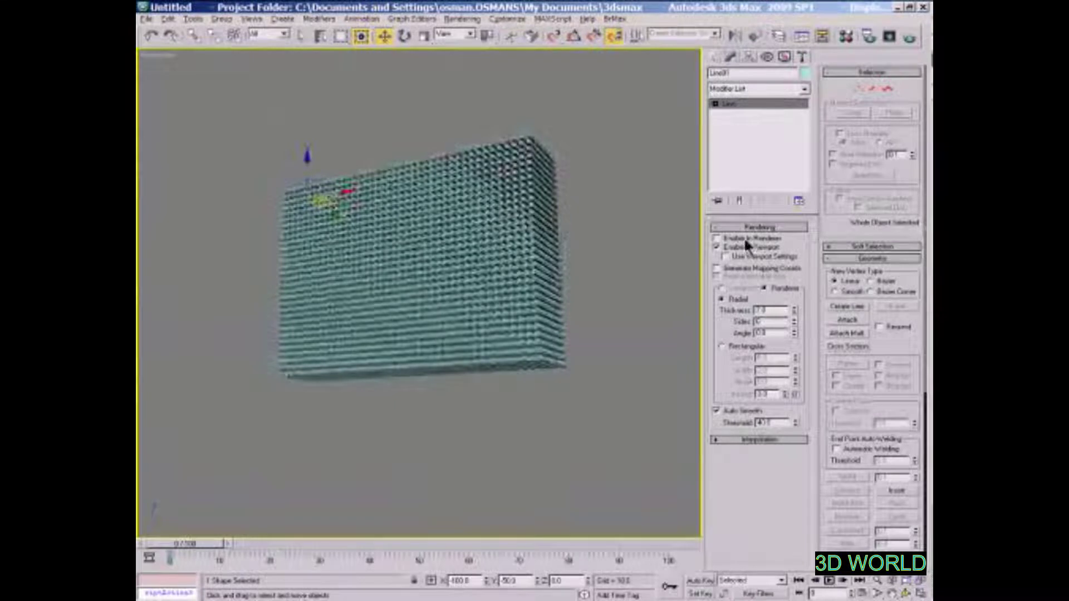
# Step: Hide the viewport pins and add a Displace modifier fitted to the grid
pyautogui.click(717, 246)
pyautogui.click(769, 89)
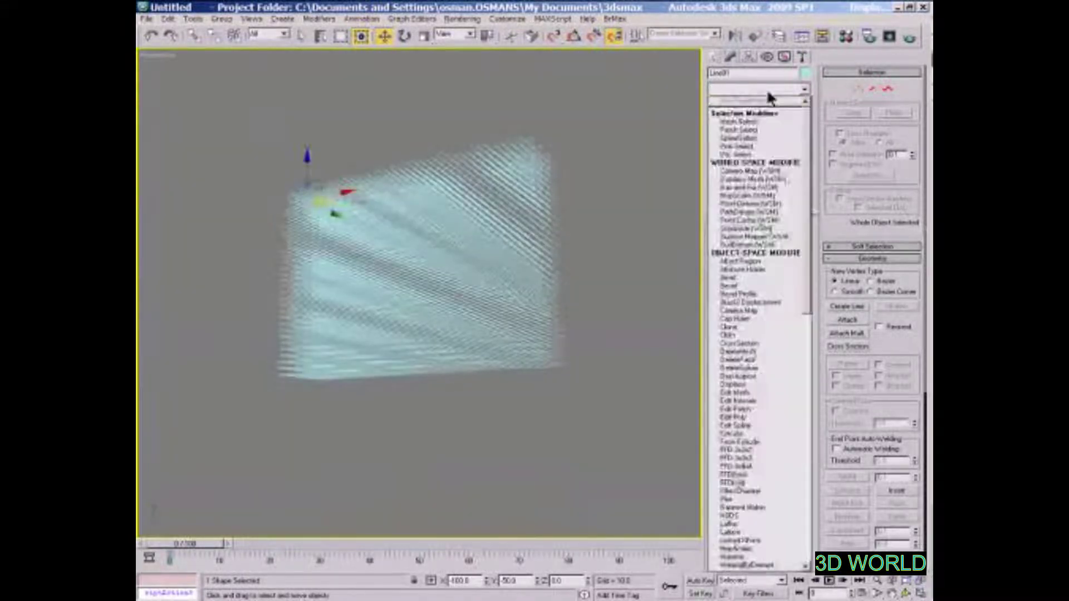
pyautogui.press('d')
pyautogui.press('d')
pyautogui.press('d')
pyautogui.press('d')
pyautogui.press('d')
pyautogui.press('d')
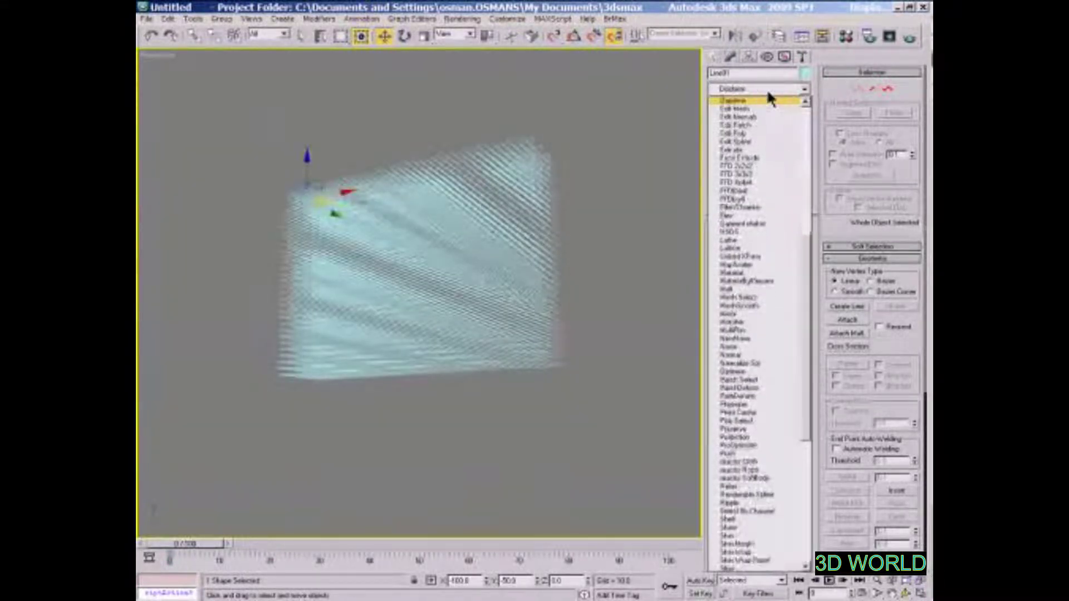
pyautogui.press('Return')
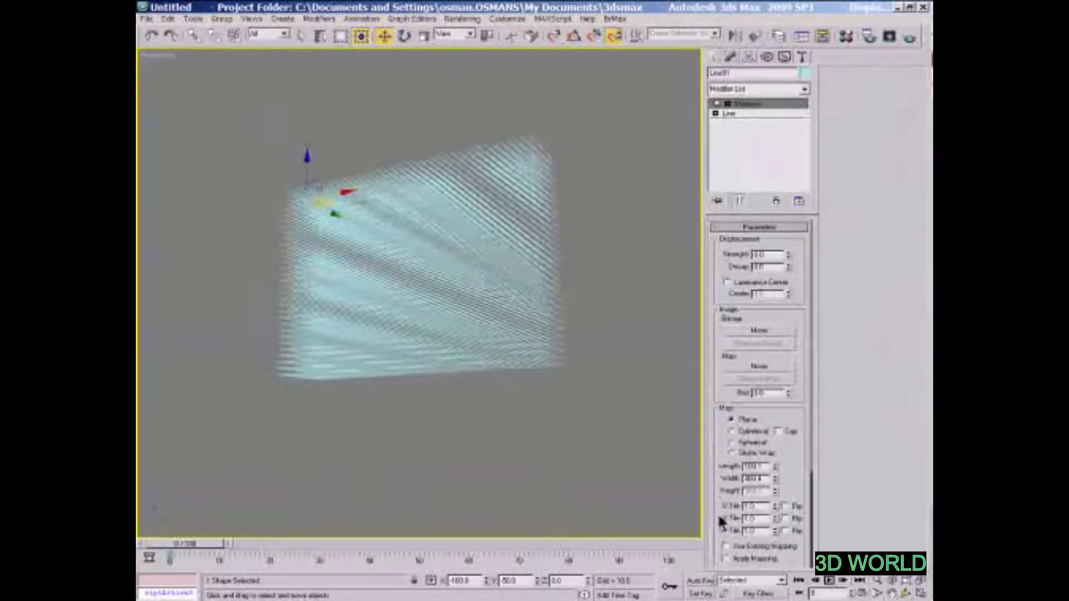
pyautogui.scroll(-3, 718, 520)
pyautogui.click(741, 519)
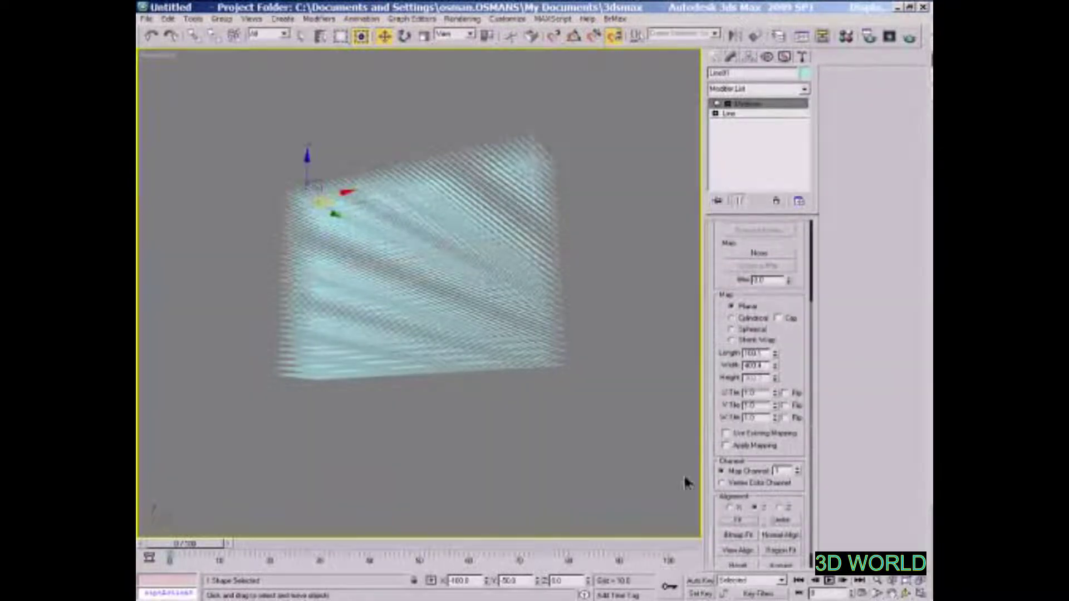
pyautogui.moveTo(527, 305)
pyautogui.keyDown('alt'); pyautogui.mouseDown(button='middle')
pyautogui.moveTo(607, 352)
pyautogui.moveTo(529, 376)
pyautogui.moveTo(539, 351)
pyautogui.moveTo(541, 366)
pyautogui.mouseUp(button='middle'); pyautogui.keyUp('alt')
pyautogui.moveTo(501, 324)
pyautogui.keyDown('alt'); pyautogui.mouseDown(button='middle')
pyautogui.moveTo(482, 302)
pyautogui.moveTo(482, 267)
pyautogui.mouseUp(button='middle'); pyautogui.keyUp('alt')
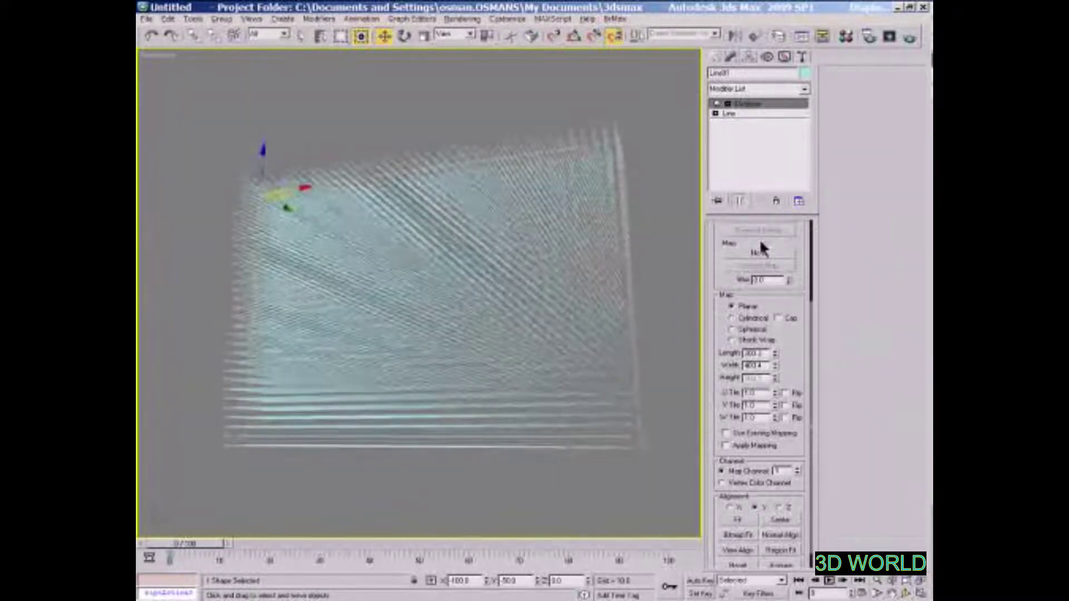
pyautogui.scroll(3, 759, 246)
# Step: Load the face PNG image as the Displace bitmap
pyautogui.click(759, 299)
pyautogui.rightClick(311, 131)
pyautogui.moveTo(351, 135)
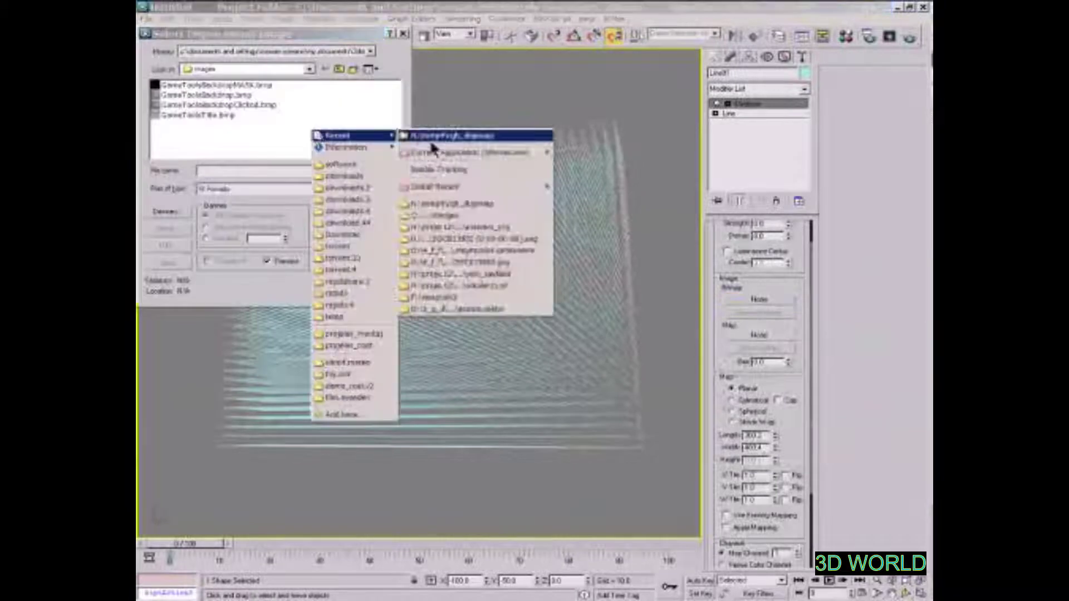
pyautogui.click(454, 136)
pyautogui.click(216, 86)
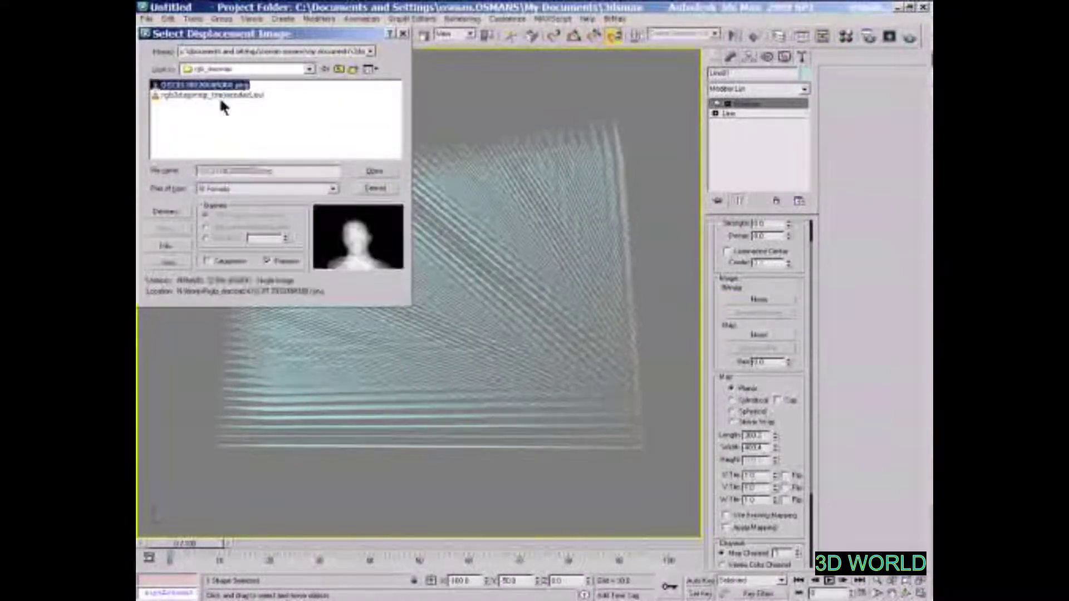
pyautogui.click(375, 171)
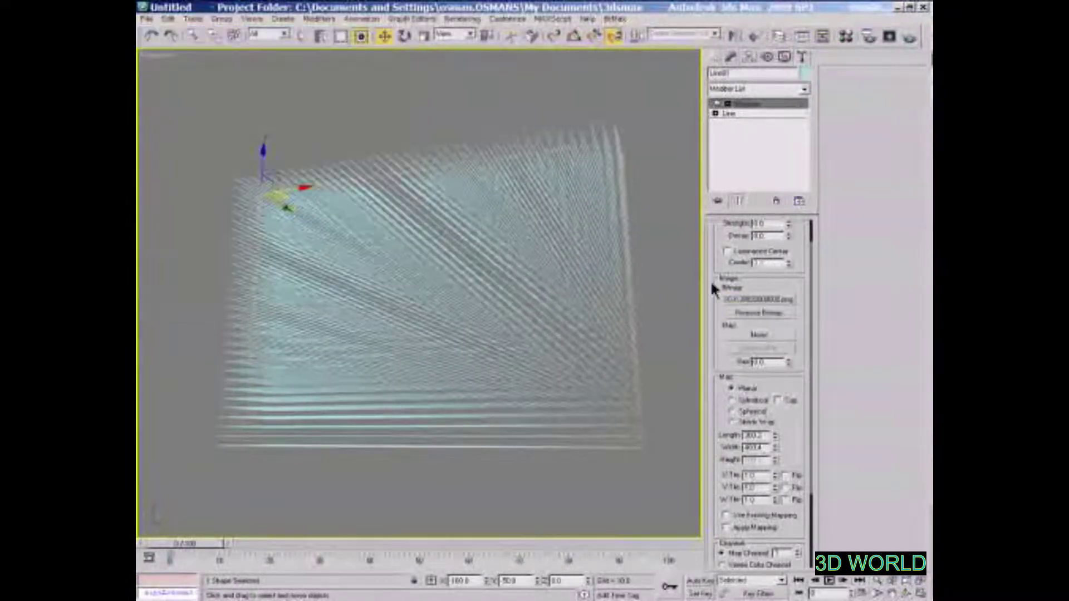
pyautogui.scroll(2, 779, 261)
# Step: Set the Displace strength to 100 and view the resulting relief
pyautogui.write('100')
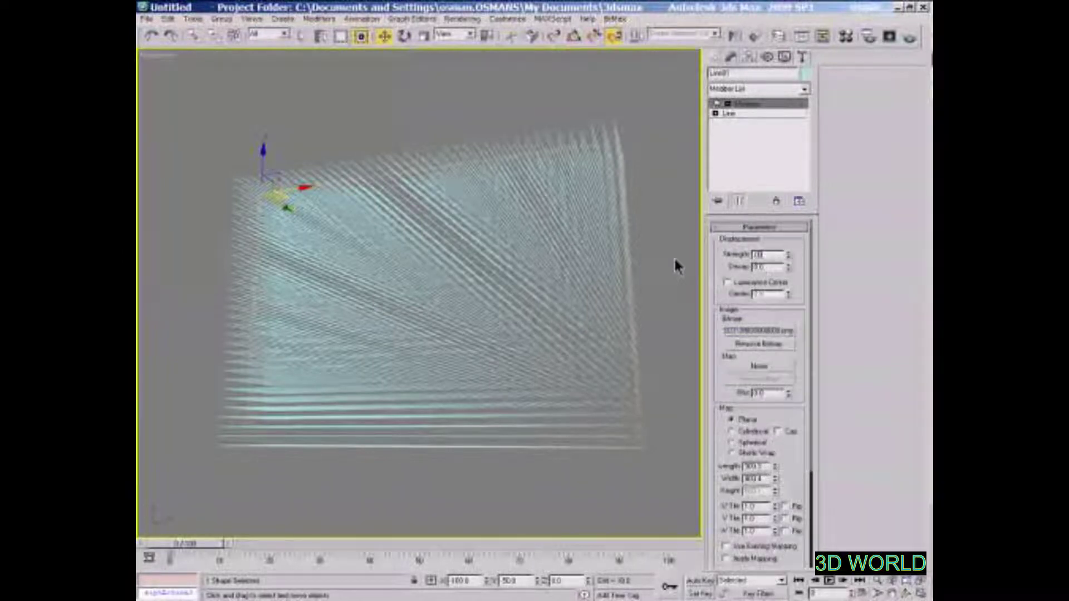
pyautogui.press('Return')
pyautogui.moveTo(504, 291)
pyautogui.keyDown('alt'); pyautogui.mouseDown(button='middle')
pyautogui.moveTo(587, 260)
pyautogui.moveTo(529, 215)
pyautogui.moveTo(502, 259)
pyautogui.mouseUp(button='middle'); pyautogui.keyUp('alt')
# Step: Re-enable viewport rendering on the base Line and toggle Displace off
pyautogui.click(757, 113)
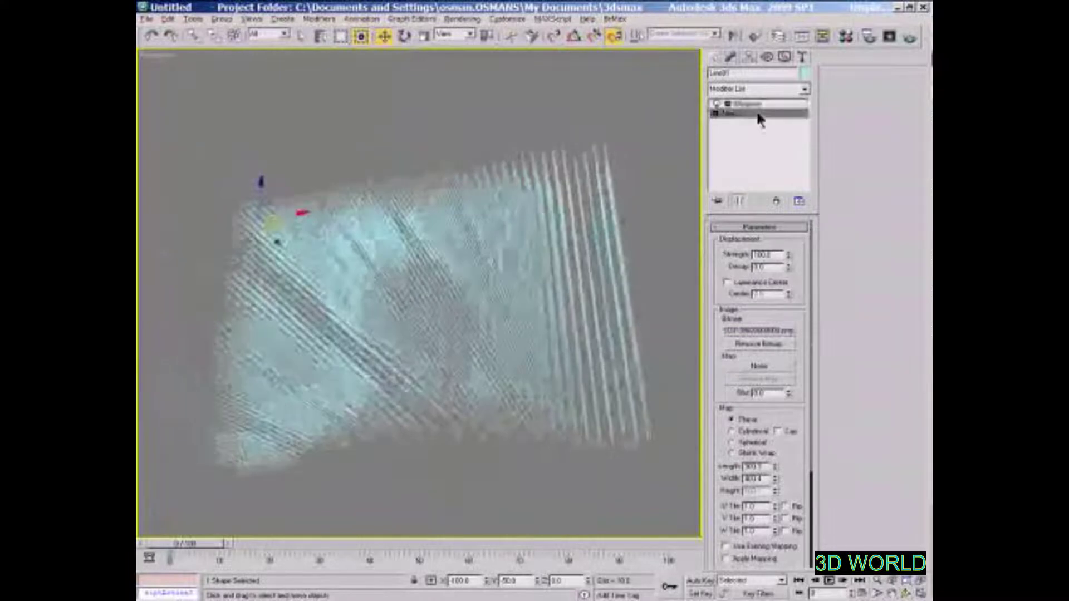
pyautogui.click(741, 246)
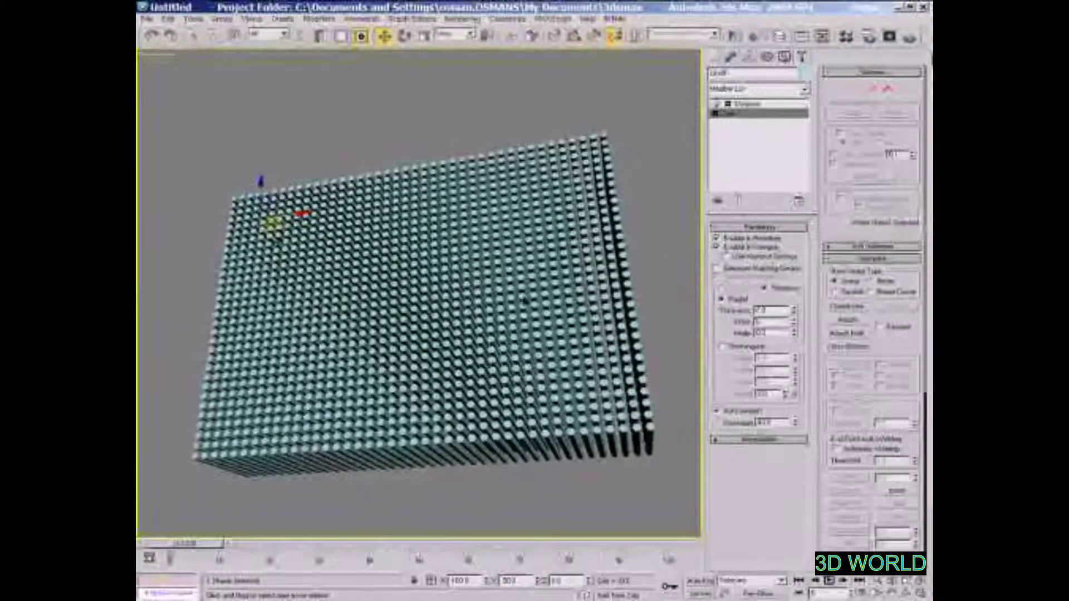
pyautogui.moveTo(521, 304)
pyautogui.keyDown('alt'); pyautogui.mouseDown(button='middle')
pyautogui.moveTo(469, 332)
pyautogui.moveTo(612, 290)
pyautogui.mouseUp(button='middle'); pyautogui.keyUp('alt')
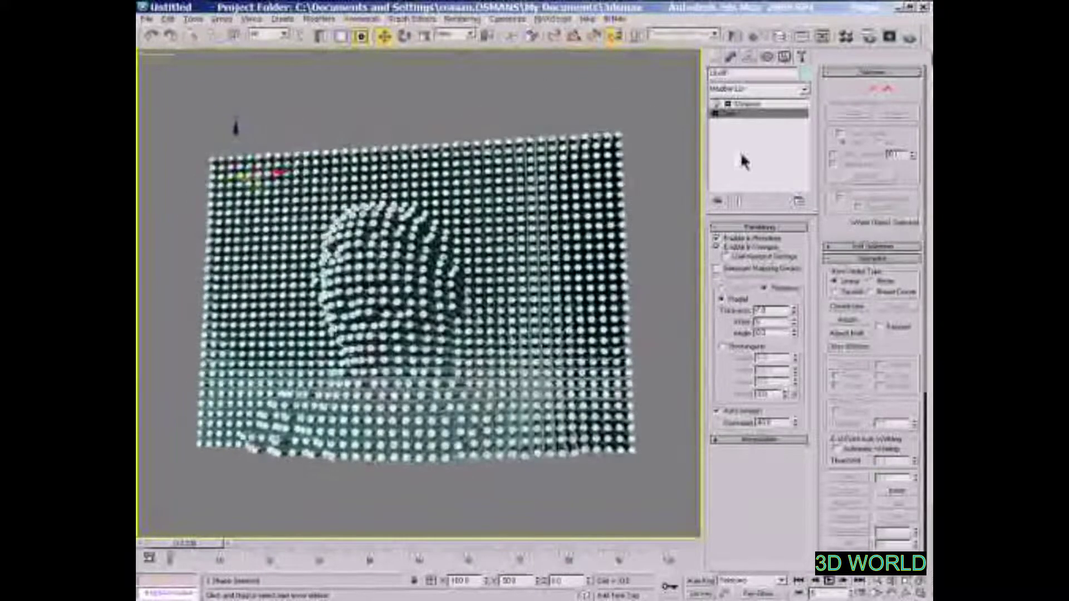
pyautogui.click(717, 104)
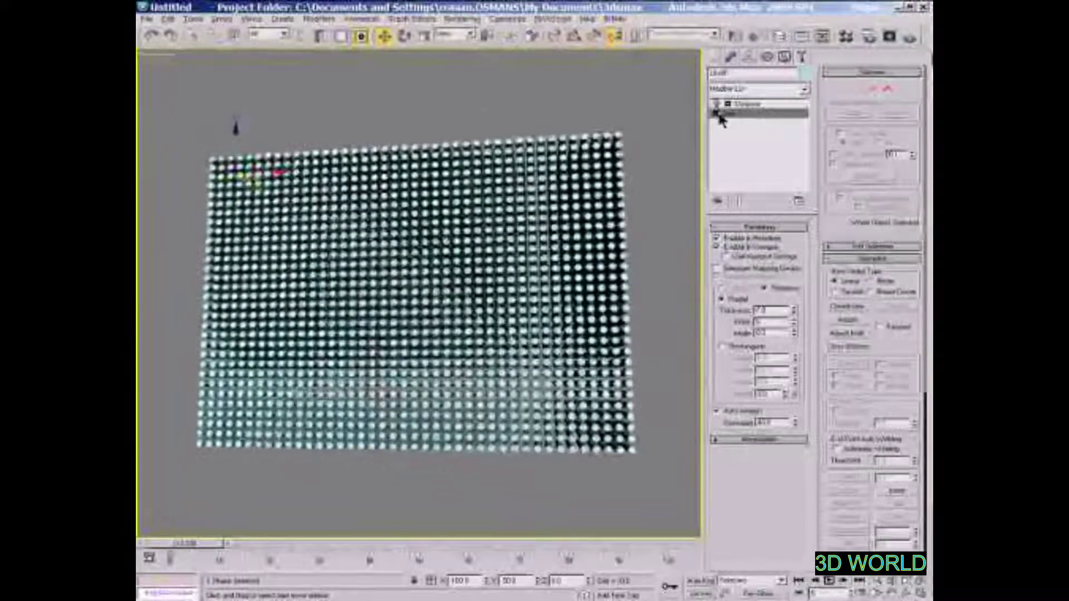
# Step: Delete the Displace modifier and hide the pins' viewport rendering
pyautogui.click(776, 202)
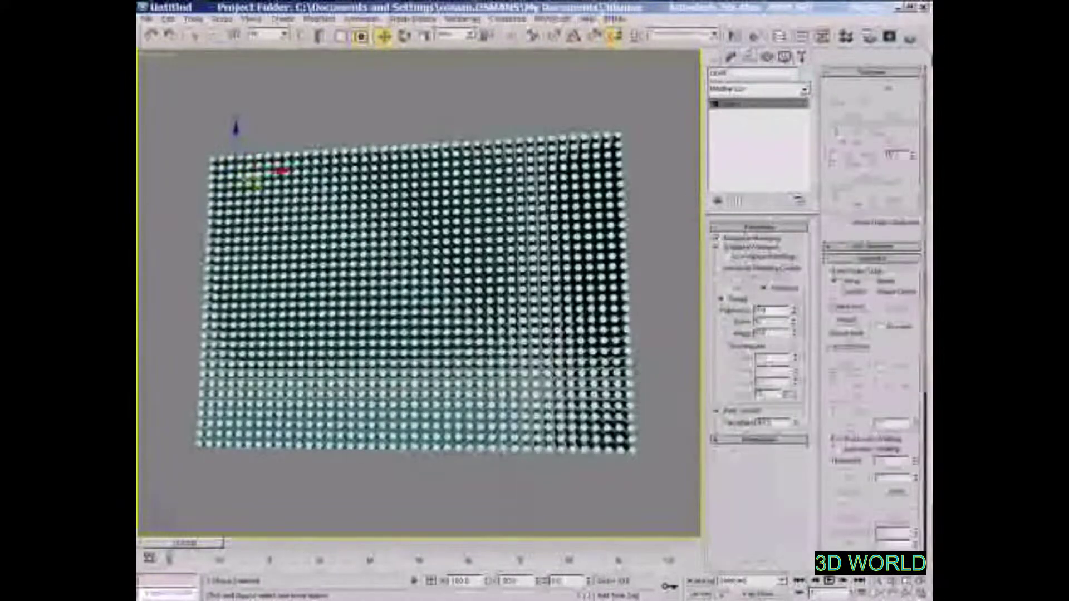
pyautogui.hotkey('alt', 'w')
pyautogui.scroll(2, 554, 229)
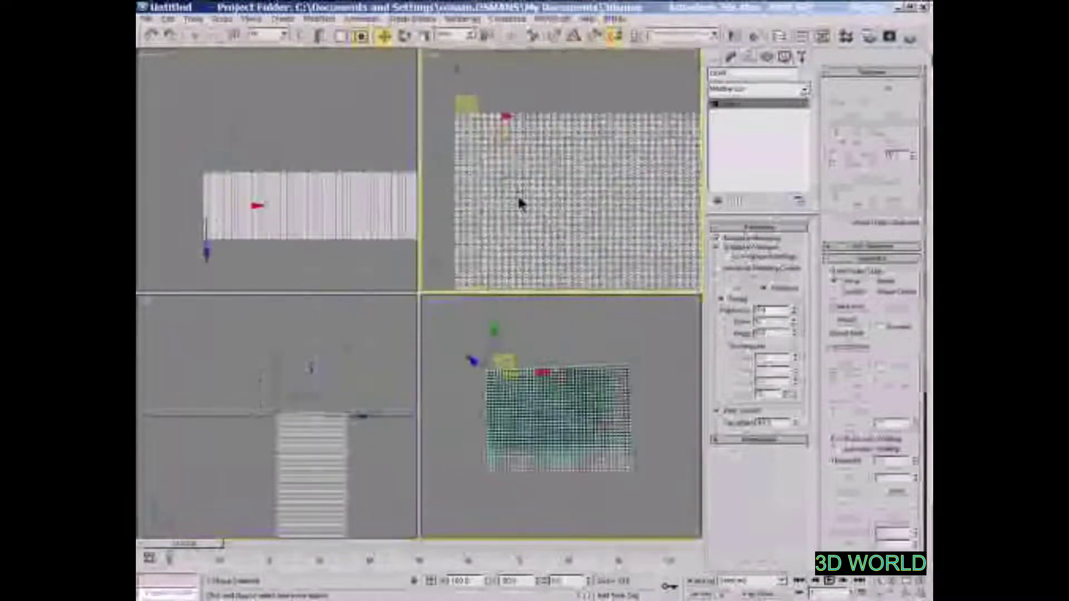
pyautogui.click(724, 246)
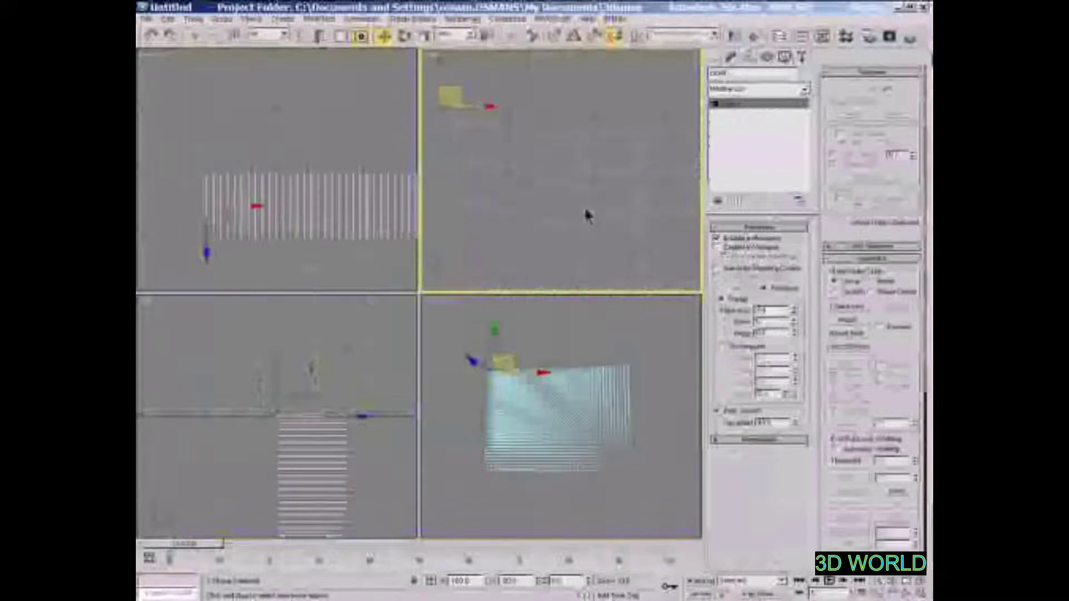
pyautogui.scroll(1, 574, 220)
pyautogui.hotkey('alt', 'w')
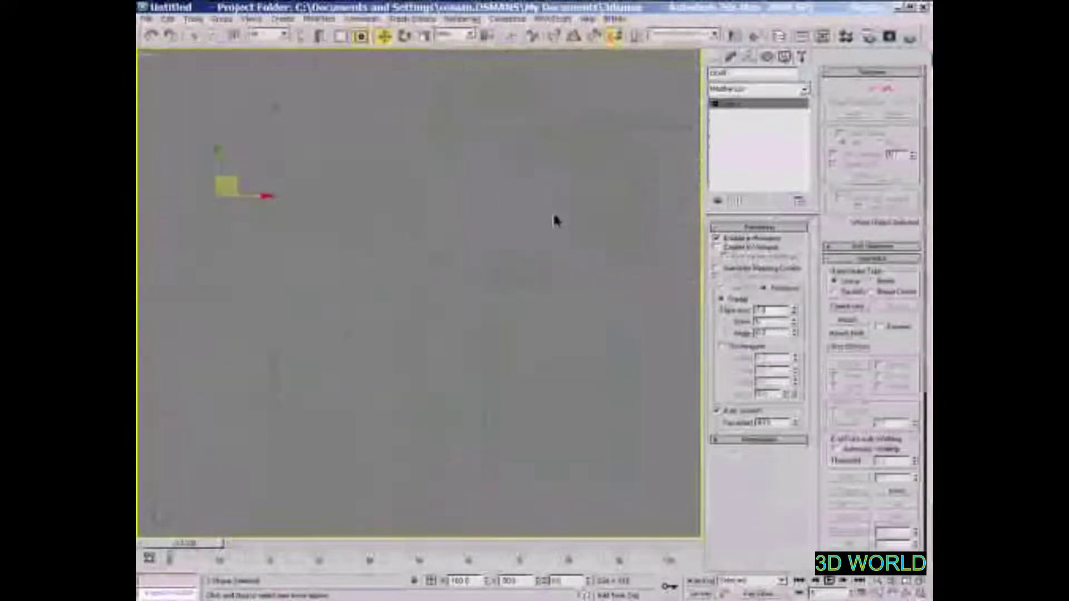
pyautogui.scroll(-2, 343, 251)
pyautogui.hotkey('alt', 'w')
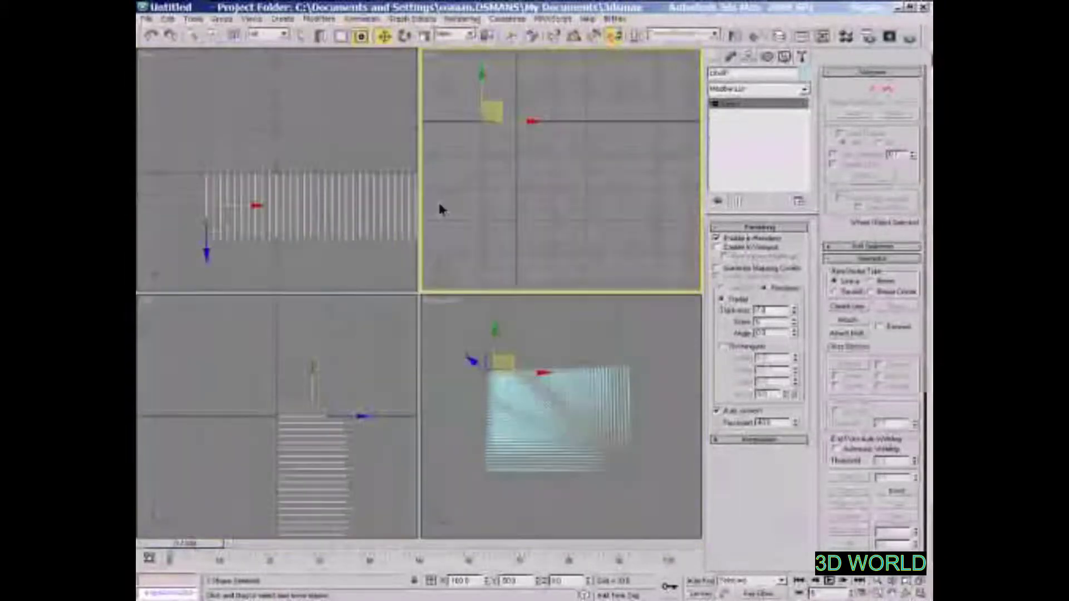
pyautogui.scroll(-1, 258, 222)
pyautogui.scroll(-1, 298, 203)
pyautogui.scroll(-1, 287, 230)
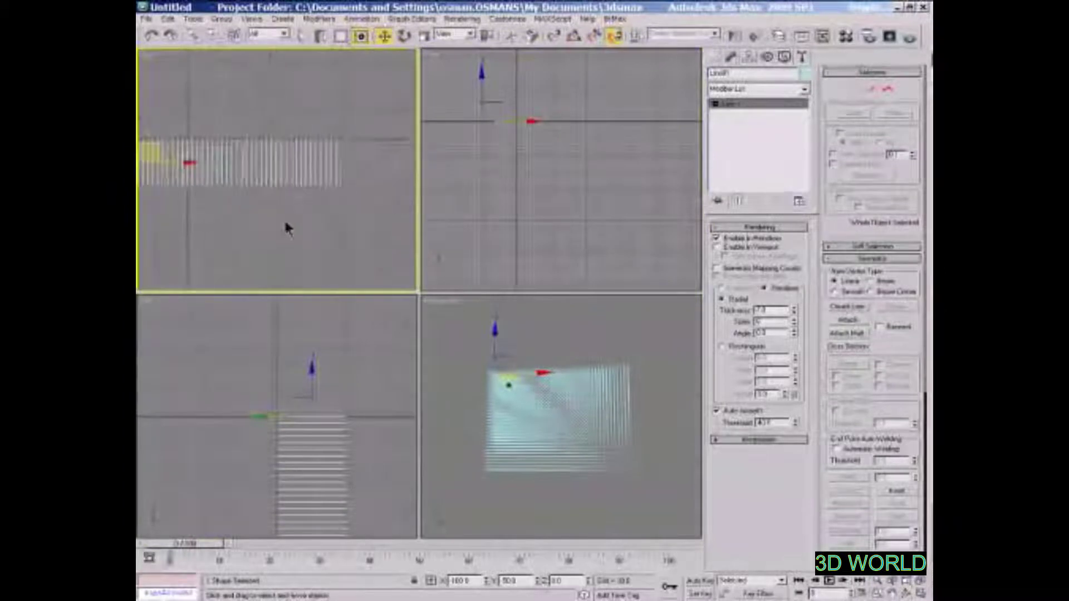
pyautogui.scroll(-1, 323, 234)
pyautogui.scroll(-2, 321, 234)
# Step: With snaps on, clone a copy of the line grid beside the original
pyautogui.press('s')
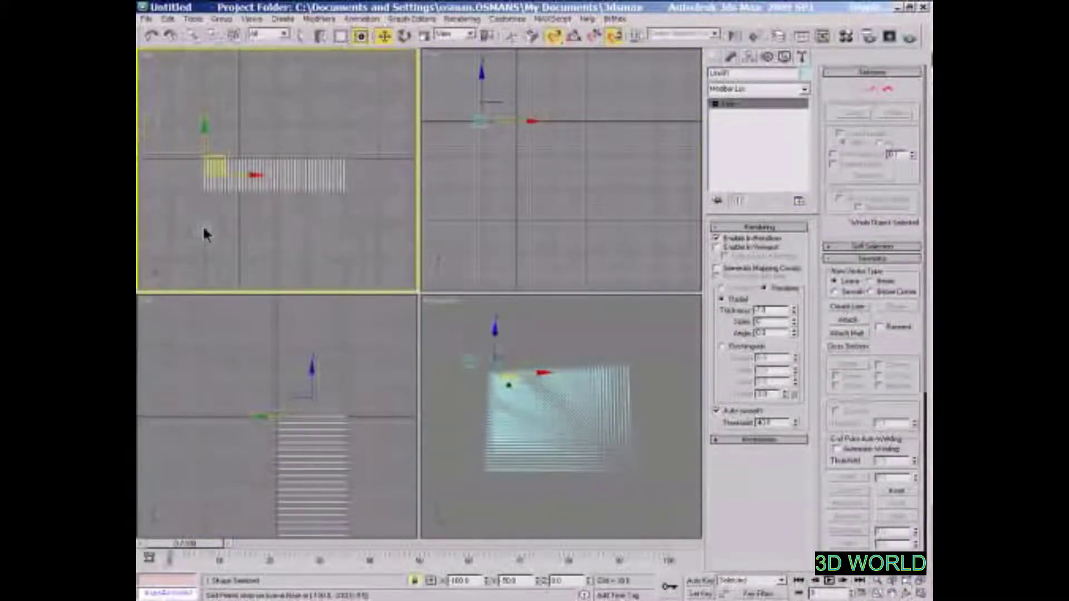
pyautogui.keyDown('shift'); pyautogui.moveTo(204, 227); pyautogui.dragTo(347, 226); pyautogui.keyUp('shift')
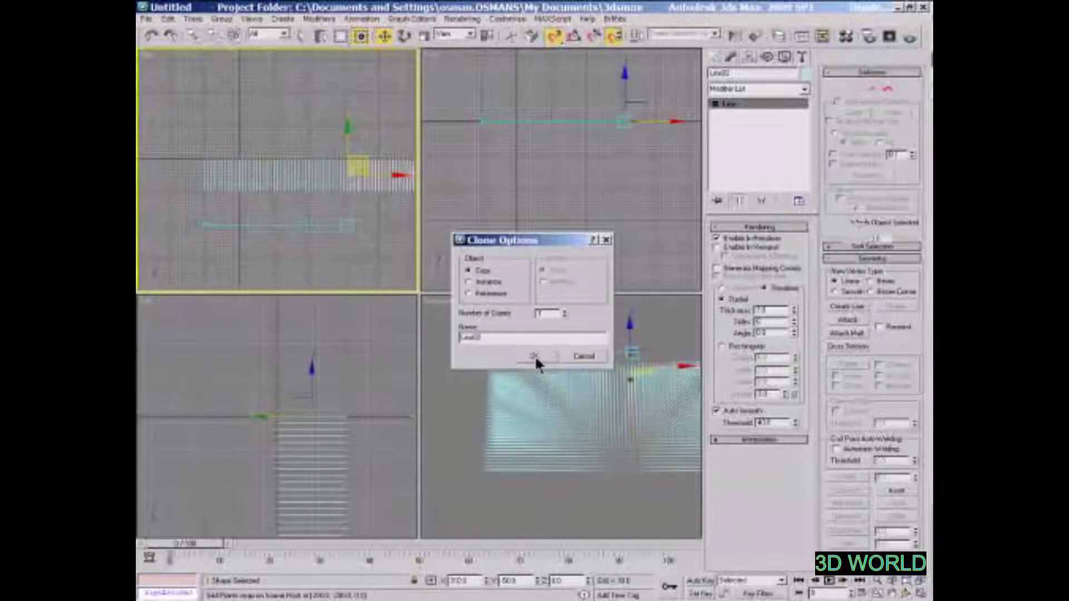
pyautogui.click(535, 355)
# Step: In the Left view, clone the line rows again to extend the grid
pyautogui.press('l')
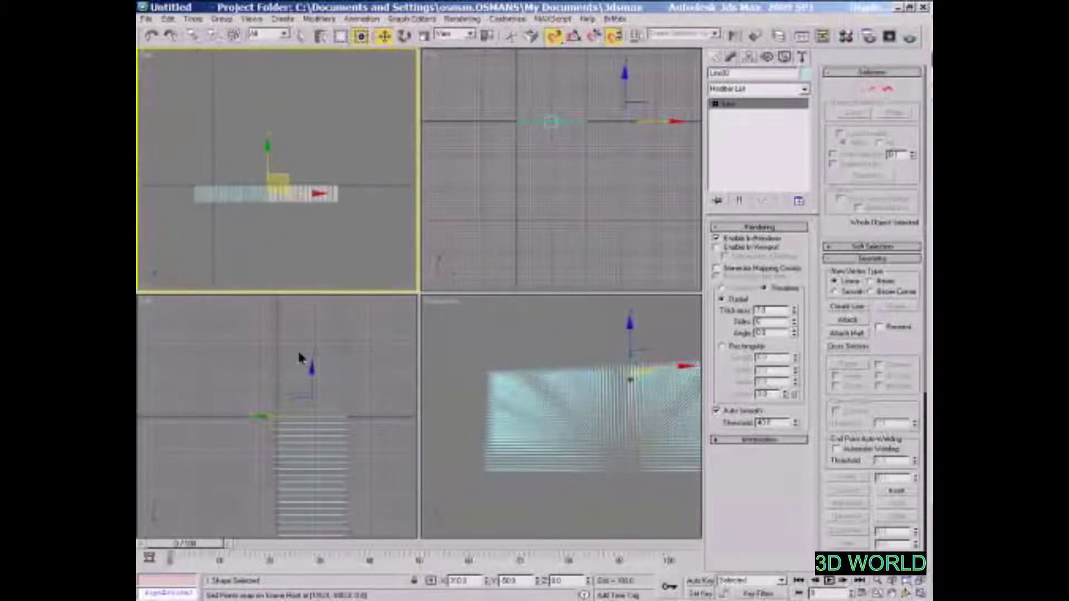
pyautogui.rightClick(303, 348)
pyautogui.scroll(-2, 311, 356)
pyautogui.moveTo(230, 328)
pyautogui.mouseDown()
pyautogui.moveTo(322, 442)
pyautogui.moveTo(329, 509)
pyautogui.mouseUp()
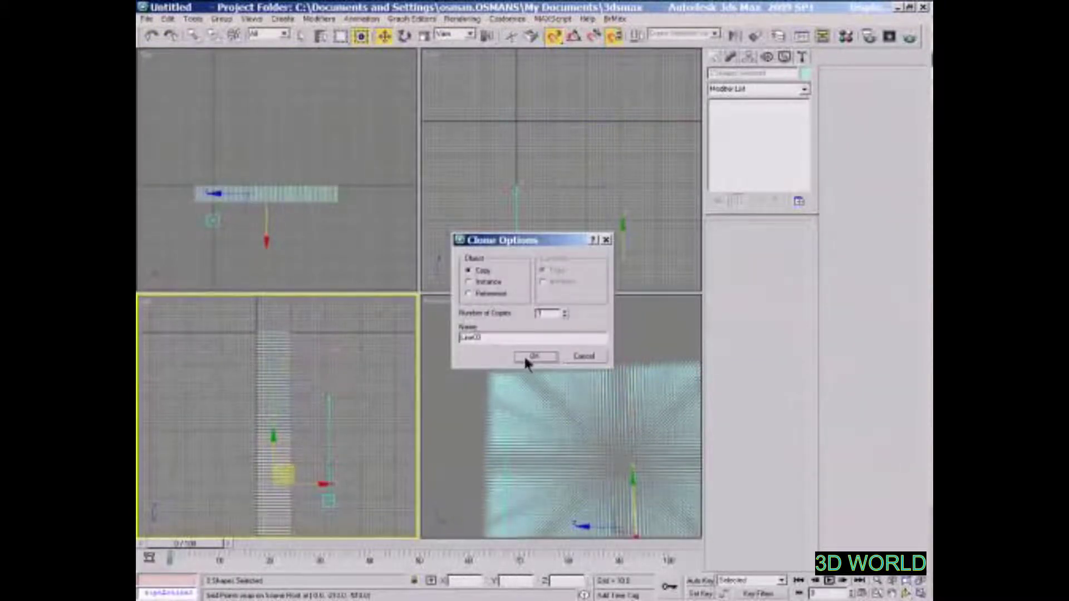
pyautogui.click(525, 354)
pyautogui.scroll(-1, 624, 436)
pyautogui.scroll(-2, 580, 401)
pyautogui.click(506, 372)
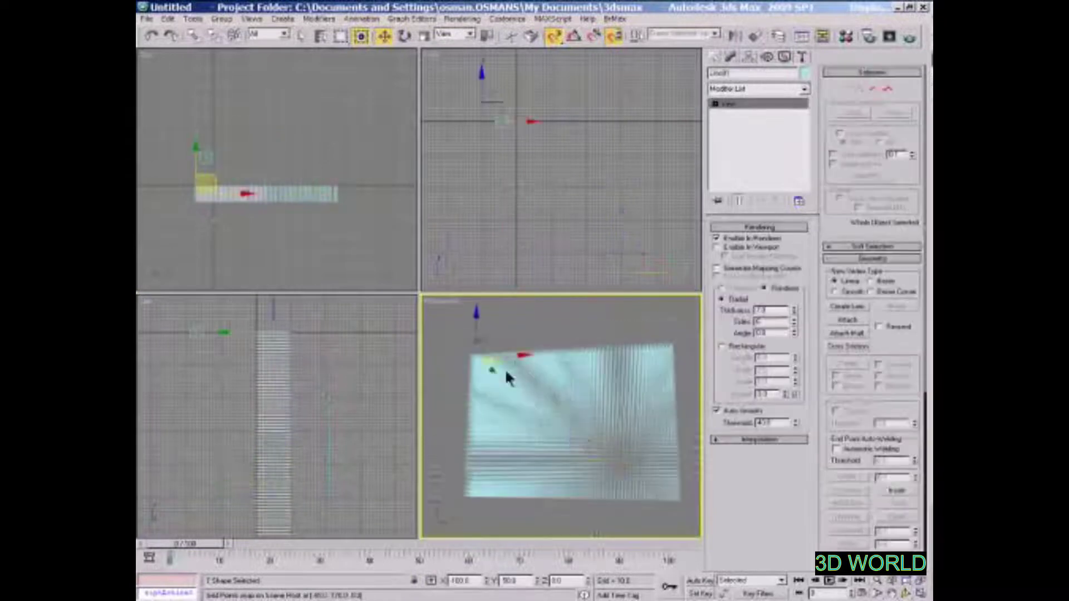
pyautogui.hotkey('alt', 'w')
# Step: Attach Line02 through Line04 to Line01 with Attach Mult
pyautogui.click(843, 334)
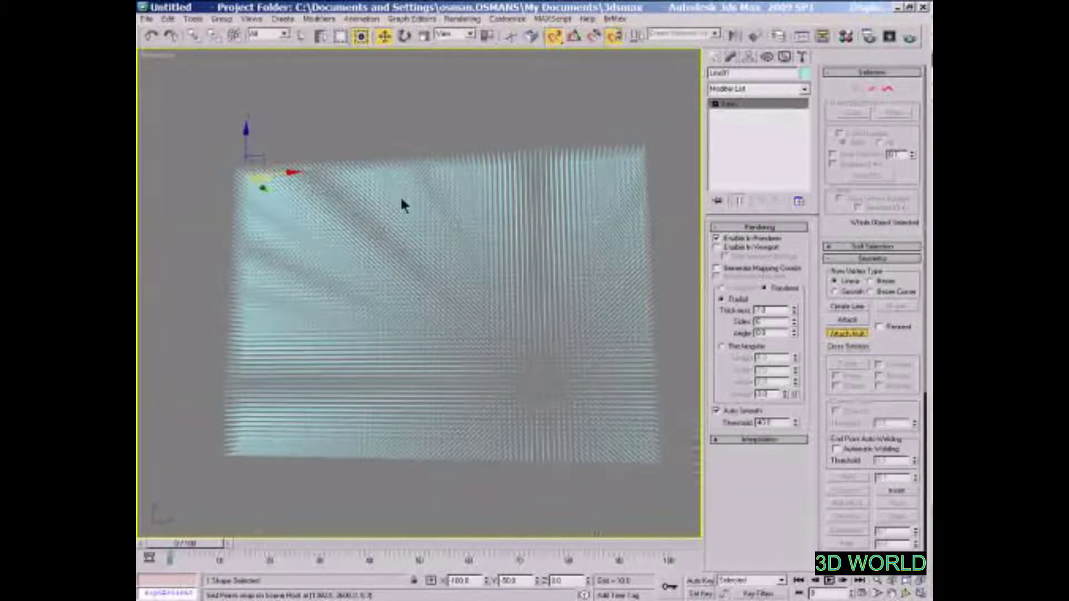
pyautogui.hotkey('ctrl', 'a')
pyautogui.click(611, 491)
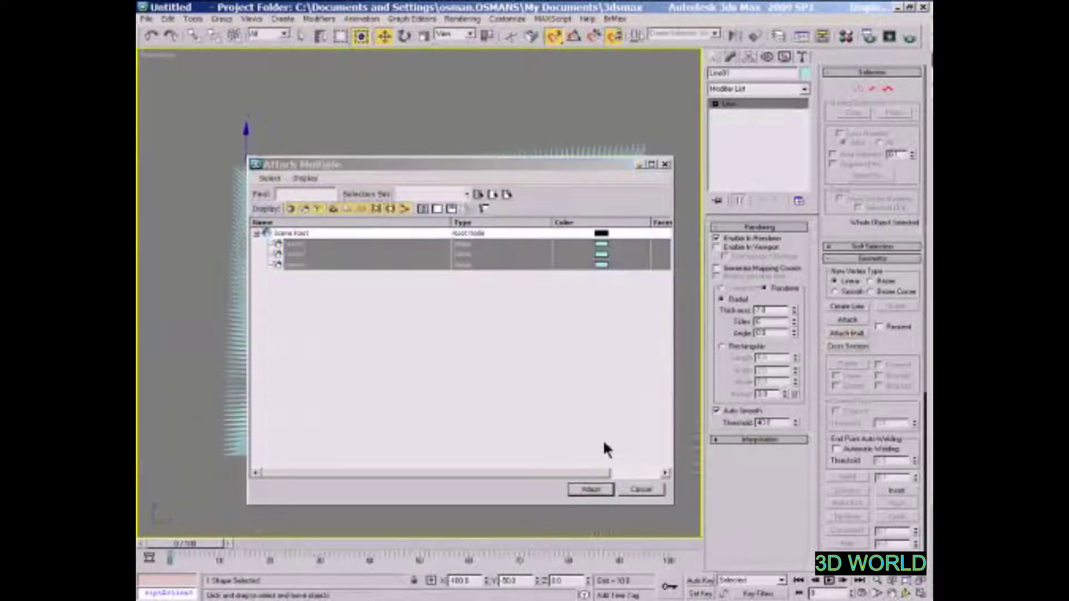
pyautogui.click(764, 91)
# Step: Add a Displace modifier to the combined line grid
pyautogui.scroll(-10, 764, 96)
pyautogui.scroll(-1, 764, 96)
pyautogui.scroll(-1, 764, 96)
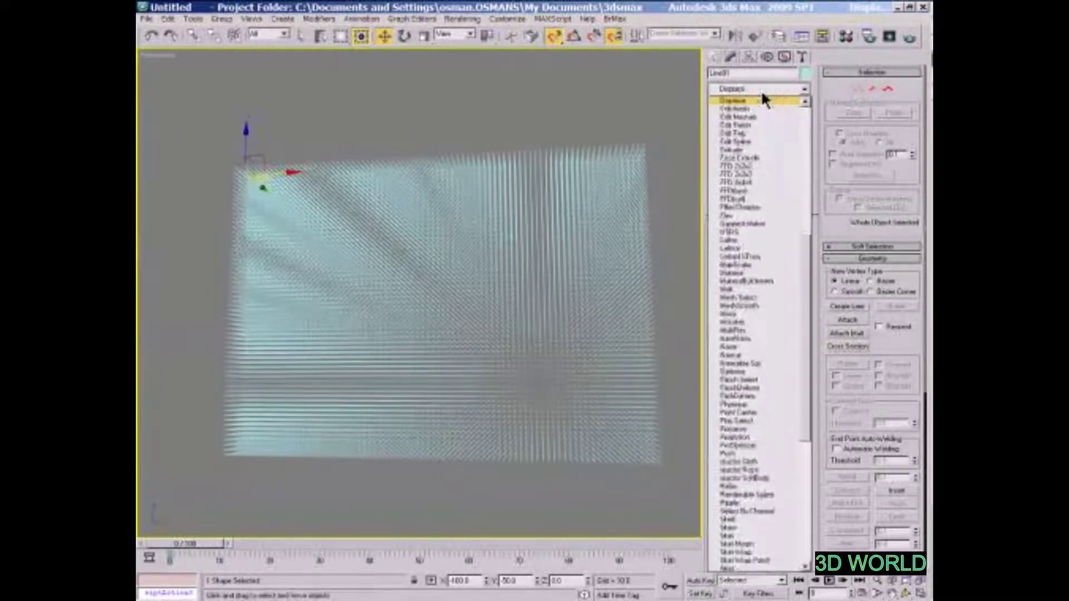
pyautogui.click(763, 99)
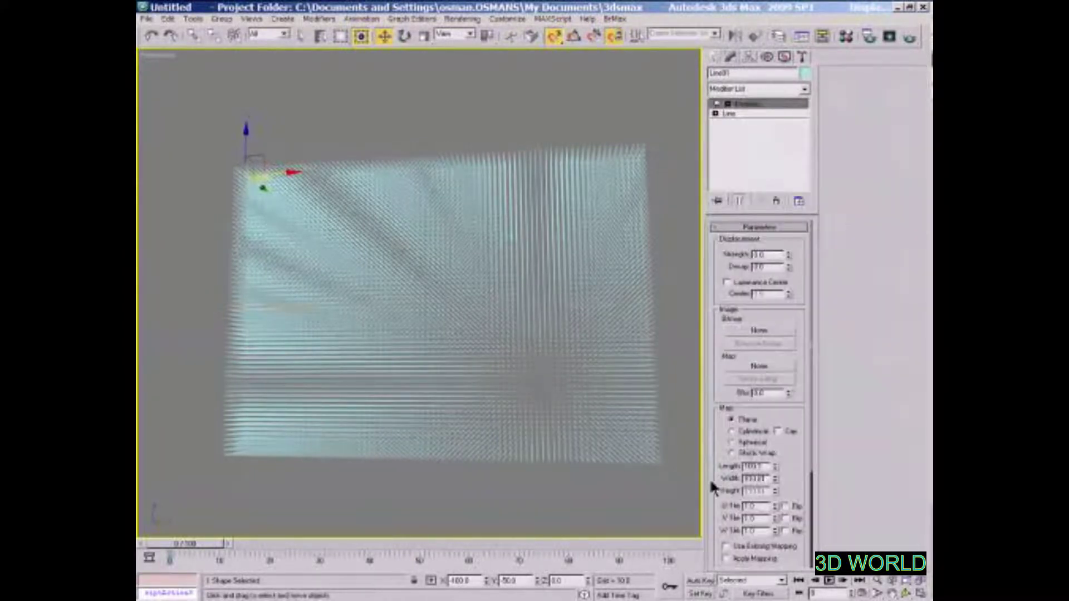
pyautogui.scroll(-1, 714, 477)
pyautogui.scroll(-3, 713, 476)
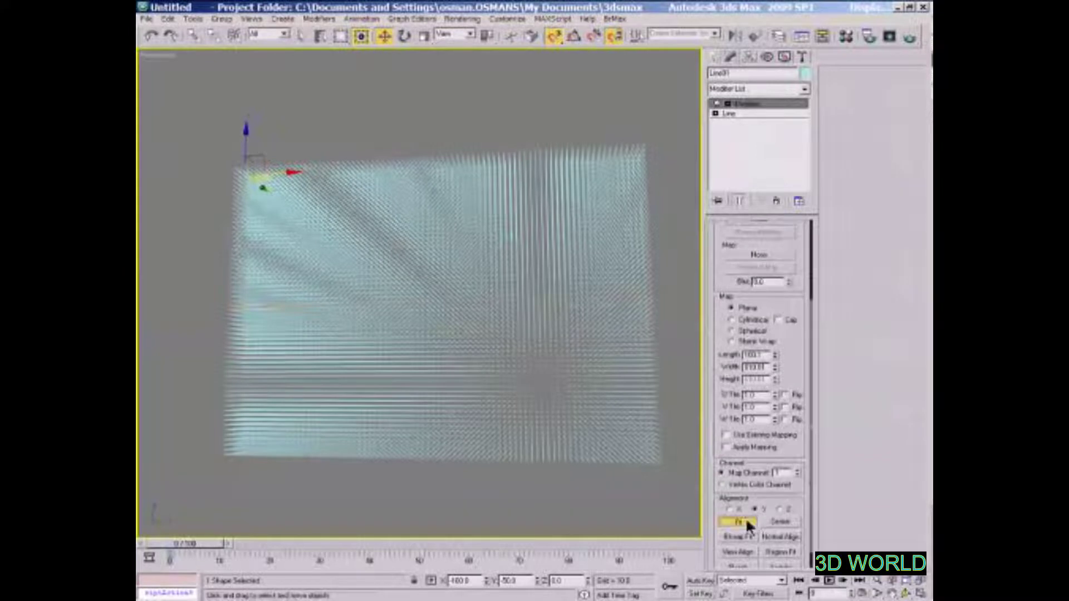
pyautogui.scroll(2, 757, 250)
pyautogui.scroll(1, 758, 278)
# Step: Load the PNG from the rgb_dispmap folder as the displacement bitmap
pyautogui.click(759, 287)
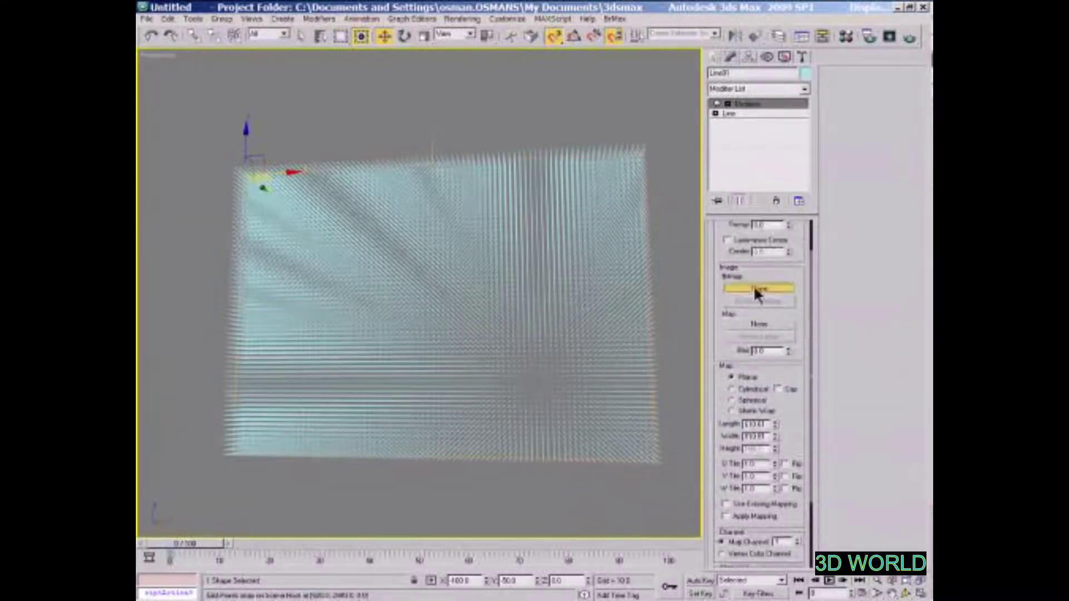
pyautogui.doubleClick(256, 124)
pyautogui.click(378, 132)
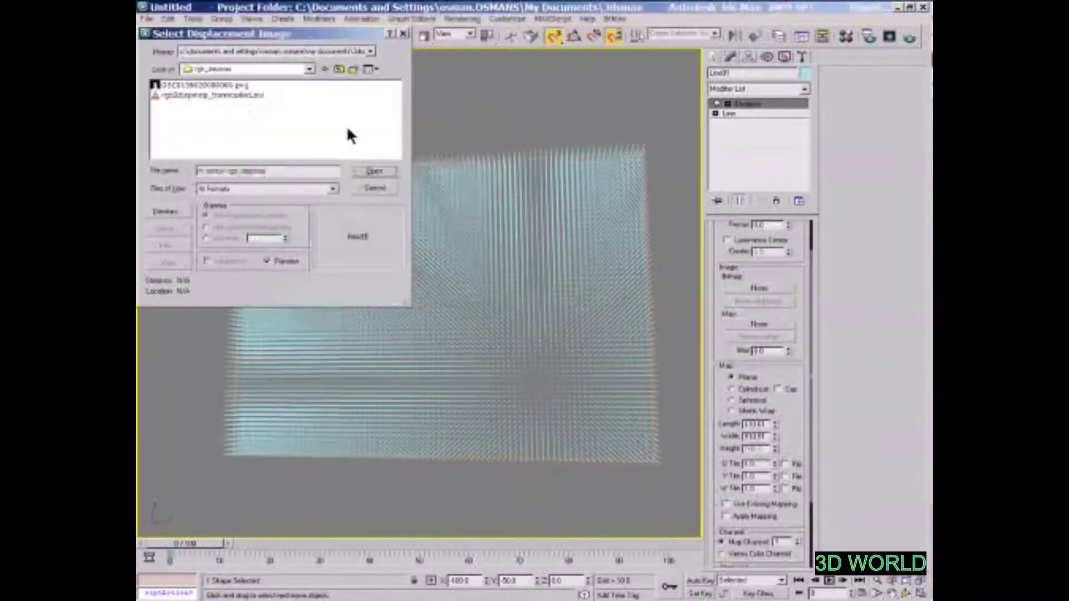
pyautogui.click(226, 87)
pyautogui.doubleClick(225, 86)
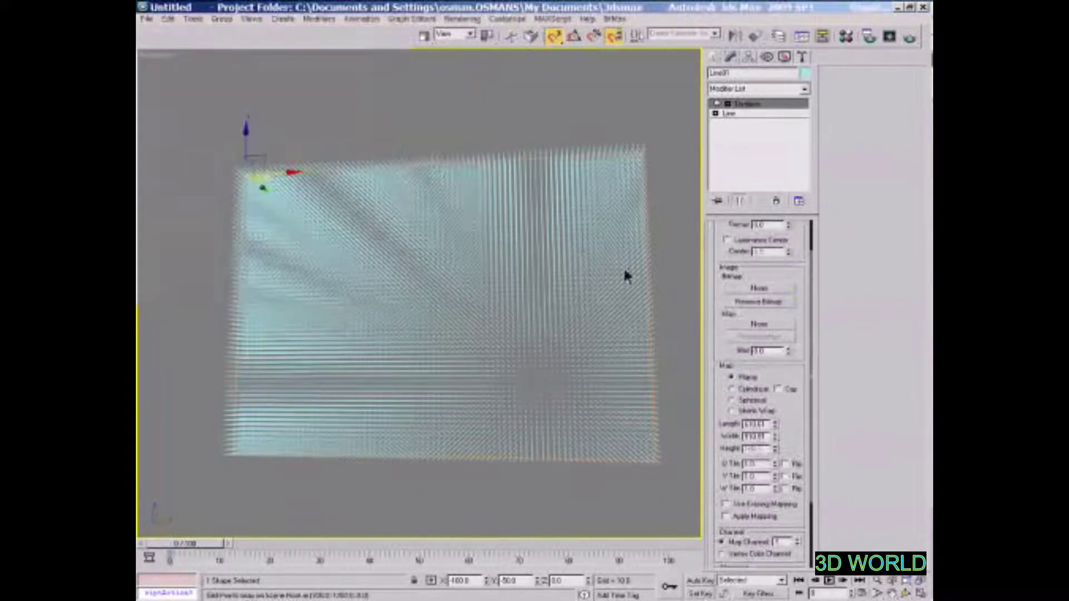
# Step: Set the Displace strength to 100 and orbit to see the relief
pyautogui.scroll(2, 803, 303)
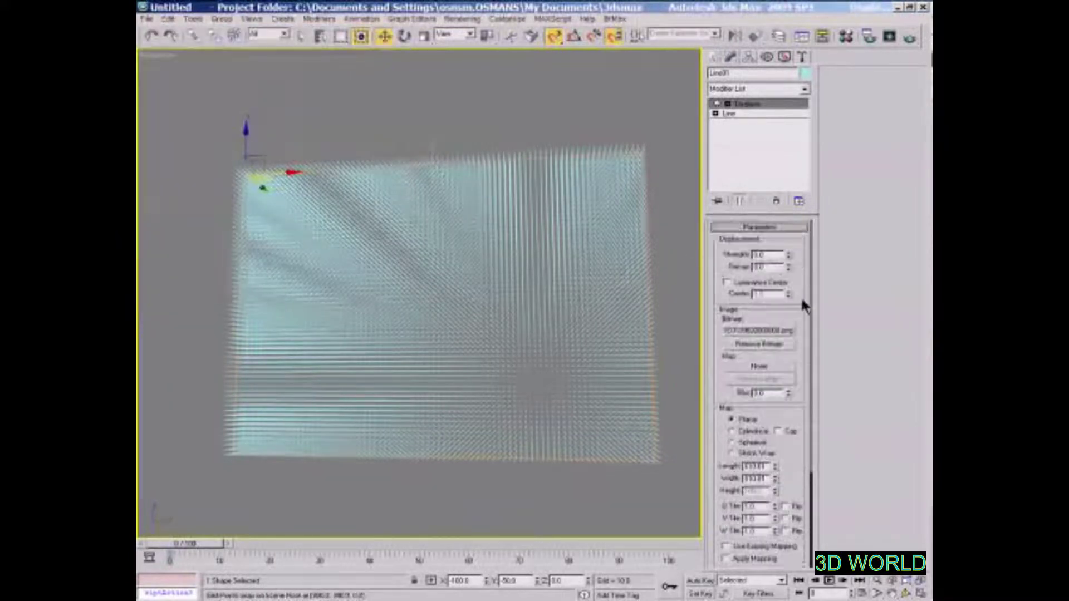
pyautogui.doubleClick(770, 256)
pyautogui.write('100')
pyautogui.press('Return')
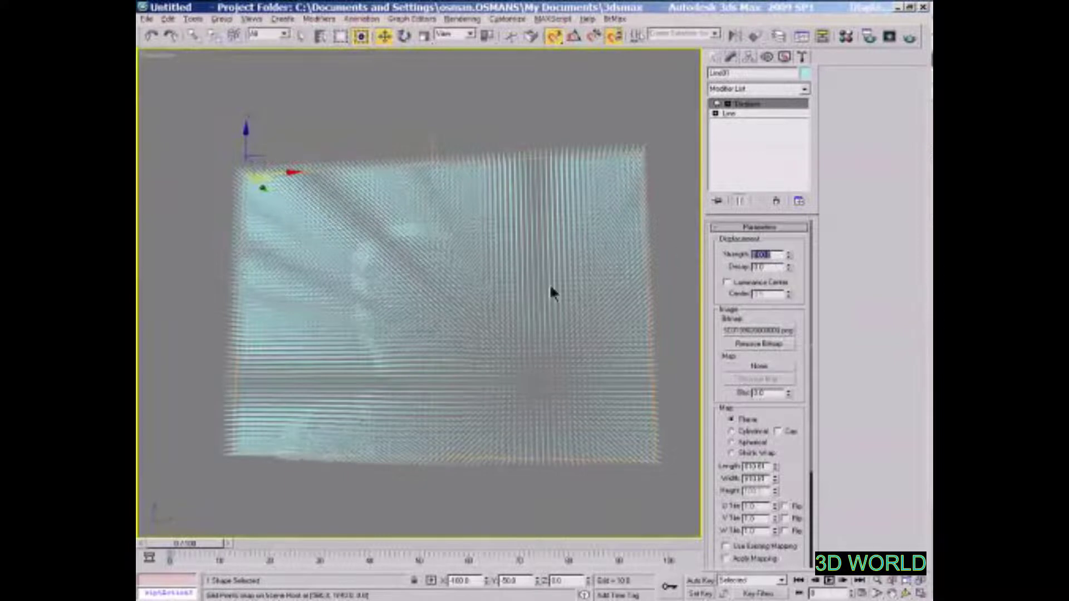
pyautogui.moveTo(551, 292)
pyautogui.keyDown('alt'); pyautogui.mouseDown(button='middle')
pyautogui.moveTo(523, 279)
pyautogui.moveTo(580, 298)
pyautogui.moveTo(563, 303)
pyautogui.mouseUp(button='middle'); pyautogui.keyUp('alt')
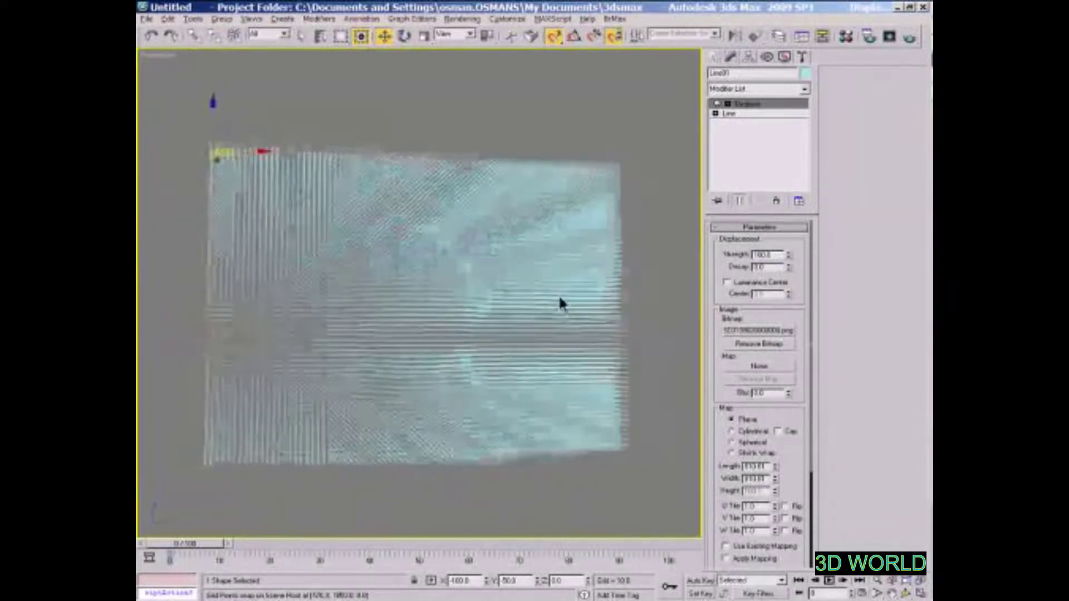
# Step: Turn on Enable In Viewport for the base Line and orbit the pin-grid portrait
pyautogui.click(744, 114)
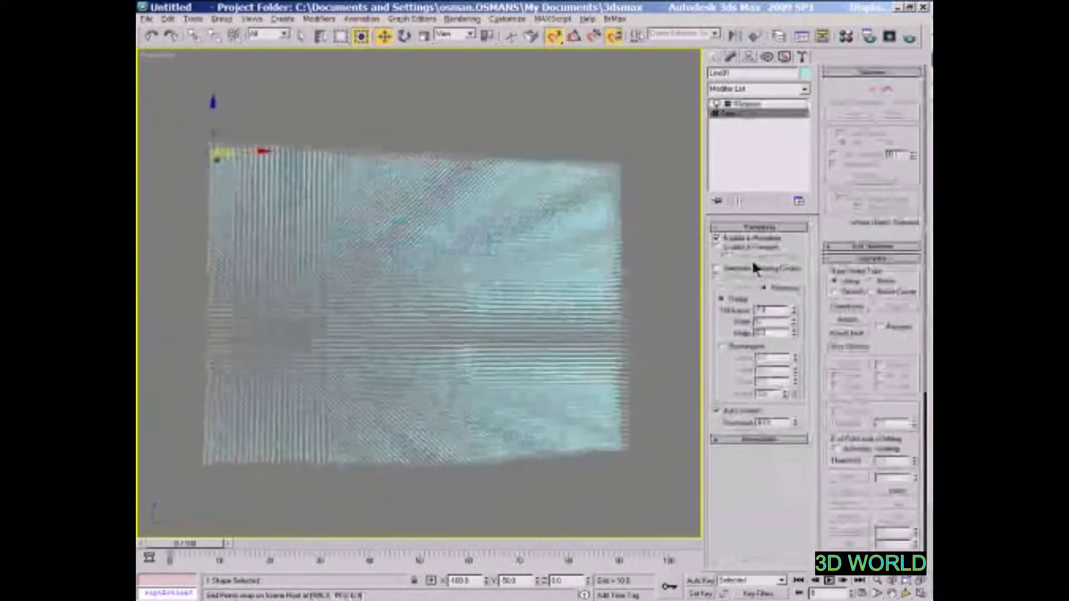
pyautogui.click(751, 248)
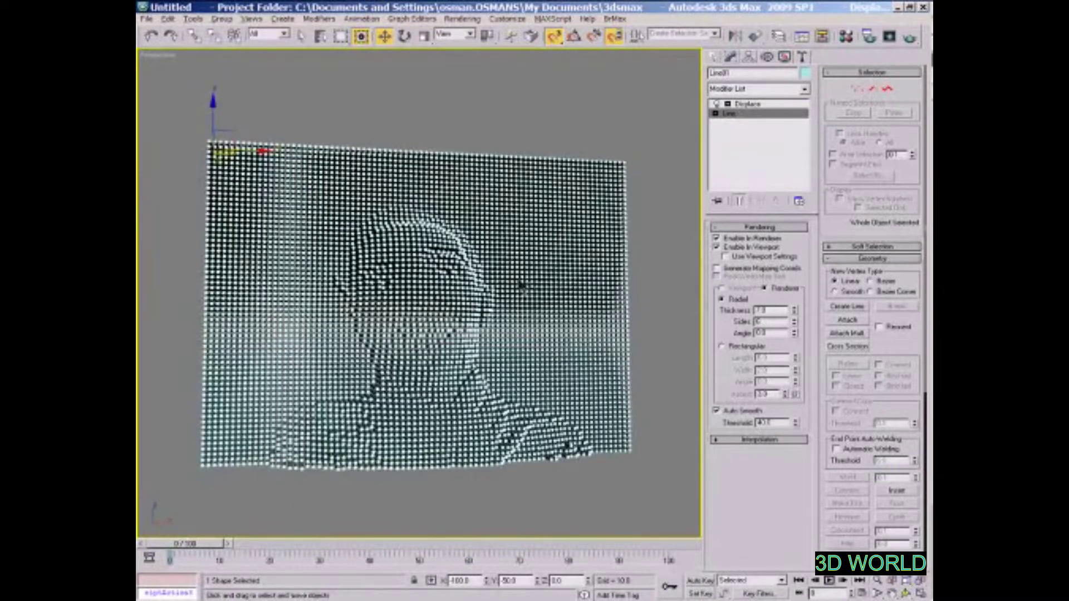
pyautogui.moveTo(497, 299)
pyautogui.keyDown('alt'); pyautogui.mouseDown(button='middle')
pyautogui.moveTo(474, 252)
pyautogui.moveTo(544, 248)
pyautogui.mouseUp(button='middle'); pyautogui.keyUp('alt')
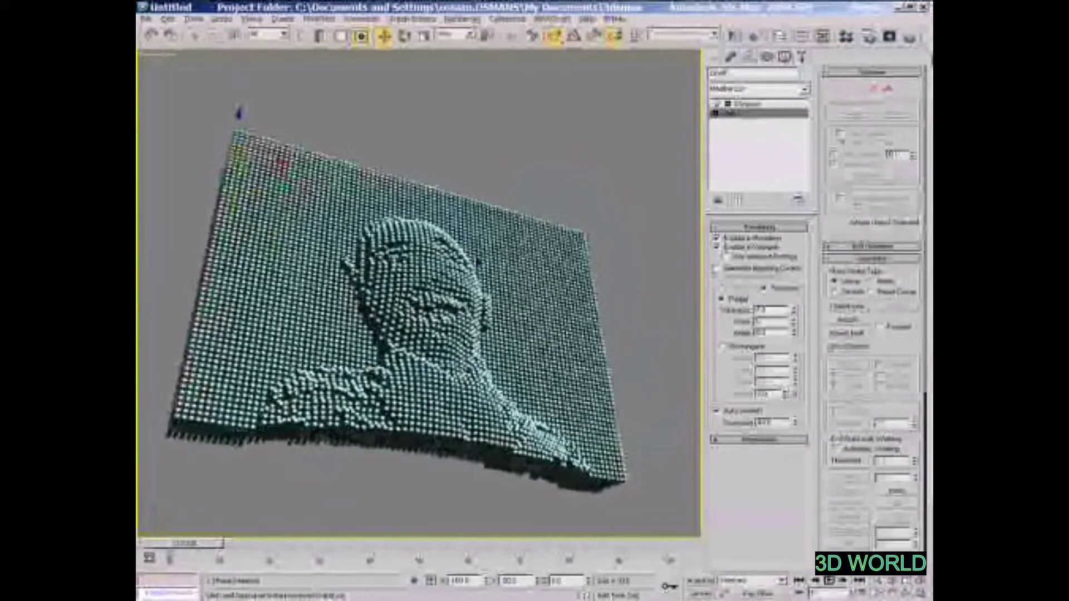
# Step: Zoom in and tilt the Perspective view toward the pin-art face, then render it
pyautogui.scroll(2, 478, 262)
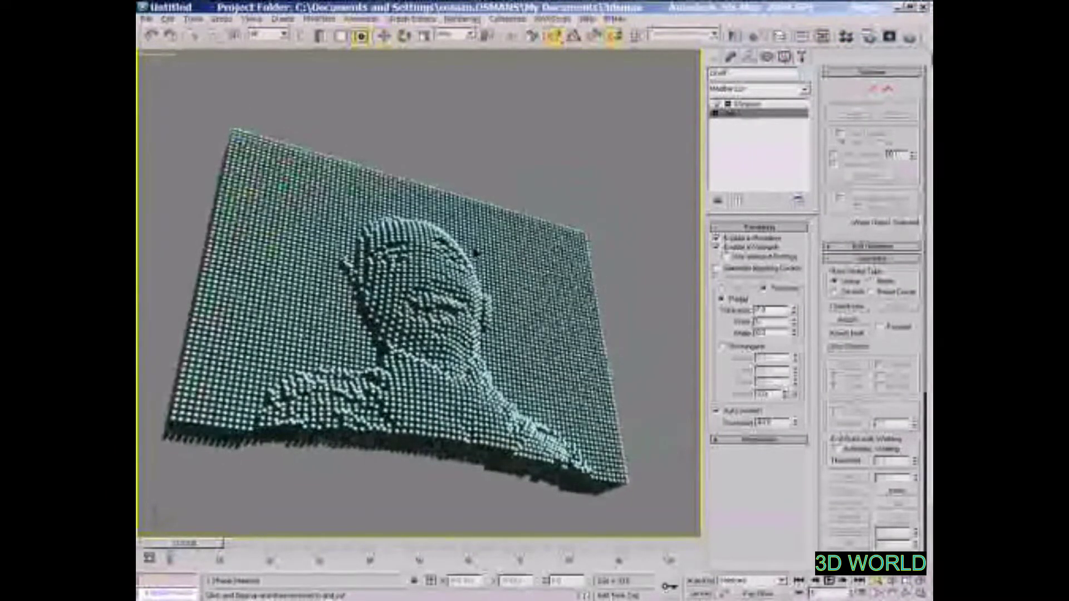
pyautogui.scroll(2, 477, 256)
pyautogui.scroll(3, 477, 248)
pyautogui.scroll(2, 477, 242)
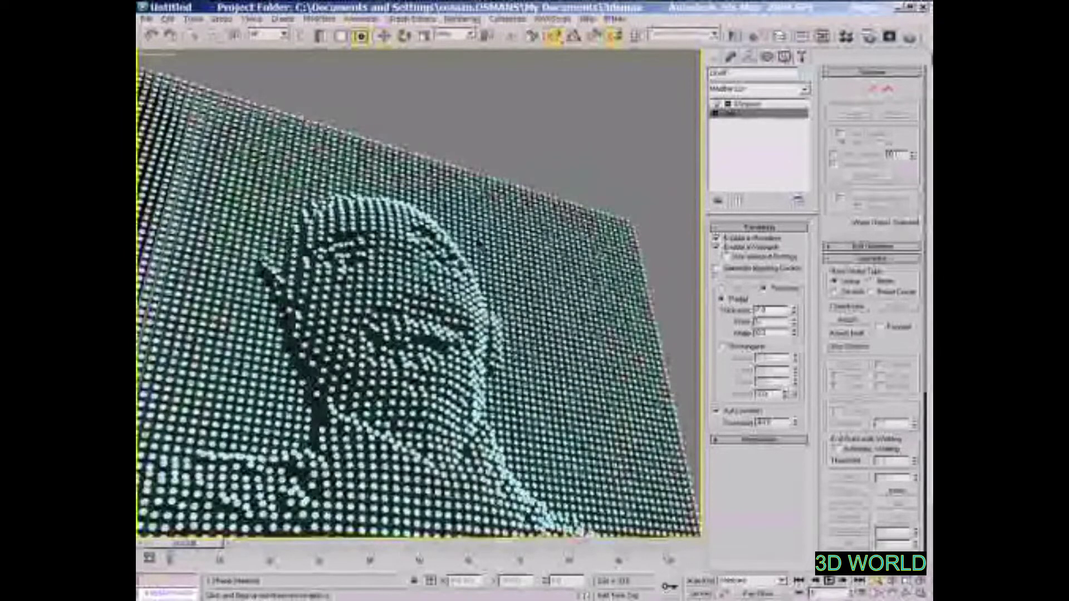
pyautogui.keyDown('alt'); pyautogui.moveTo(477, 242); pyautogui.dragTo(474, 248, button='middle'); pyautogui.keyUp('alt')
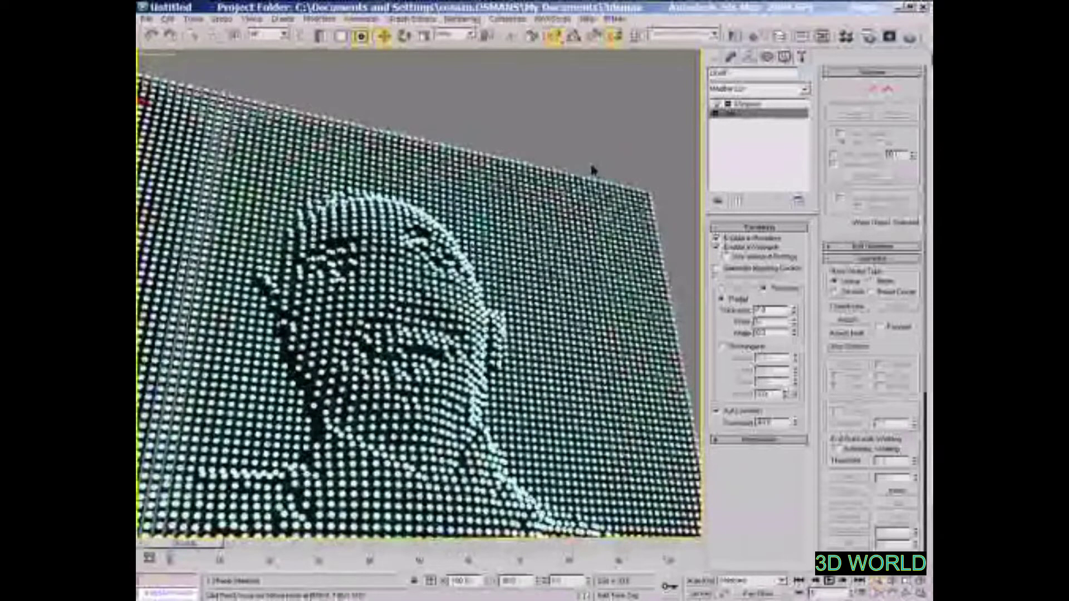
pyautogui.click(868, 36)
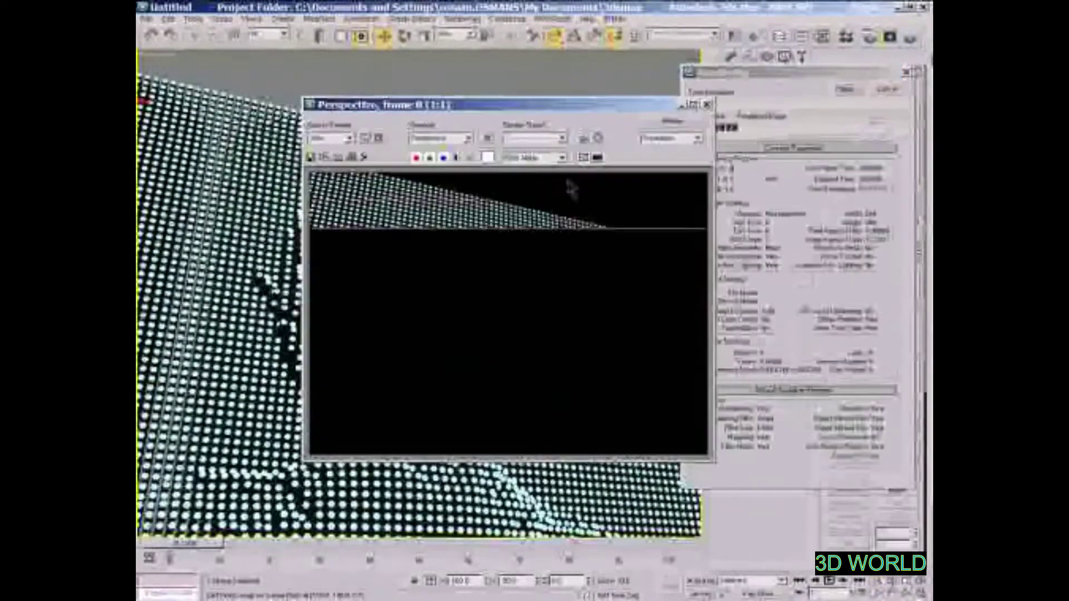